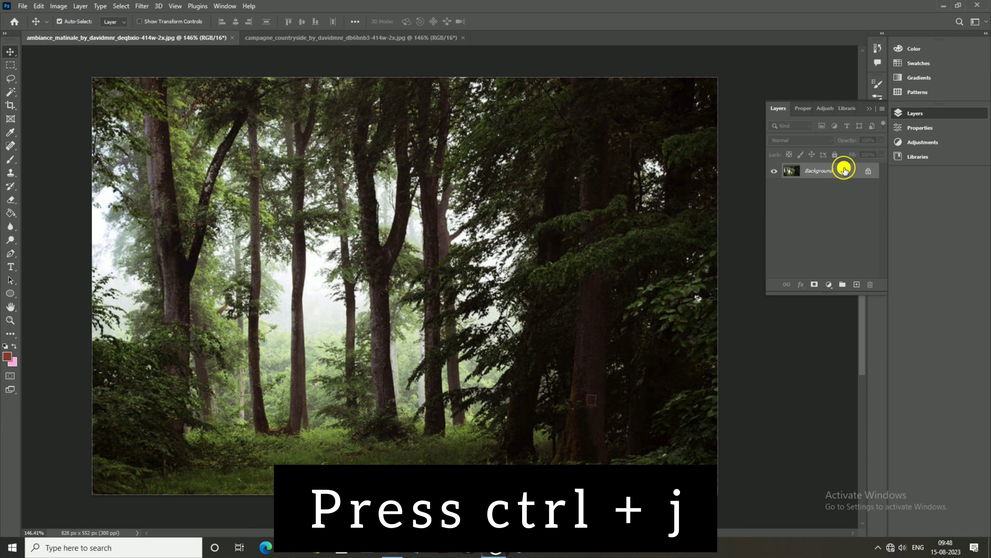
Duplicate the forest photo's background layer and add a Channel Mixer adjustment layer above the copy.
{"action": "key", "text": "ctrl+j"}
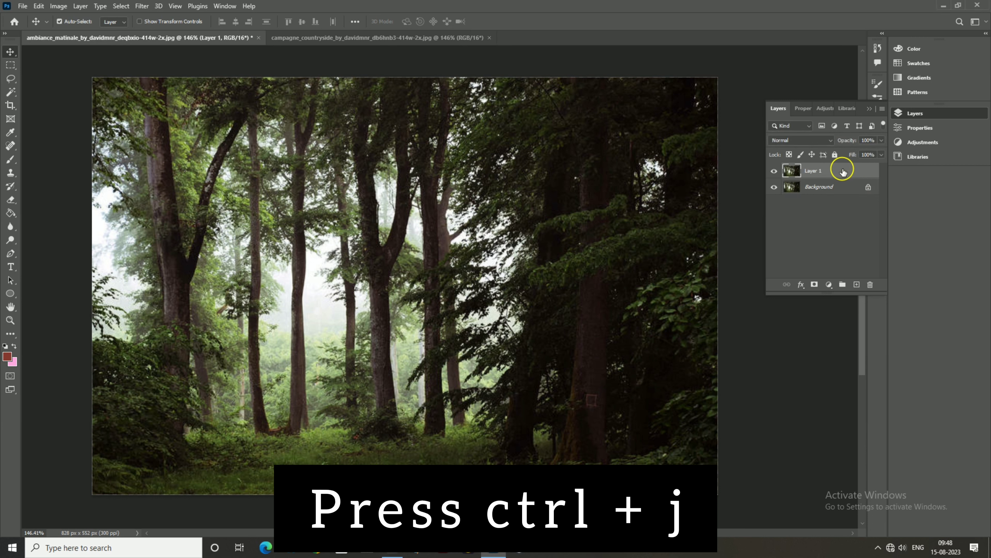
{"action": "left_click", "coordinate": [830, 284]}
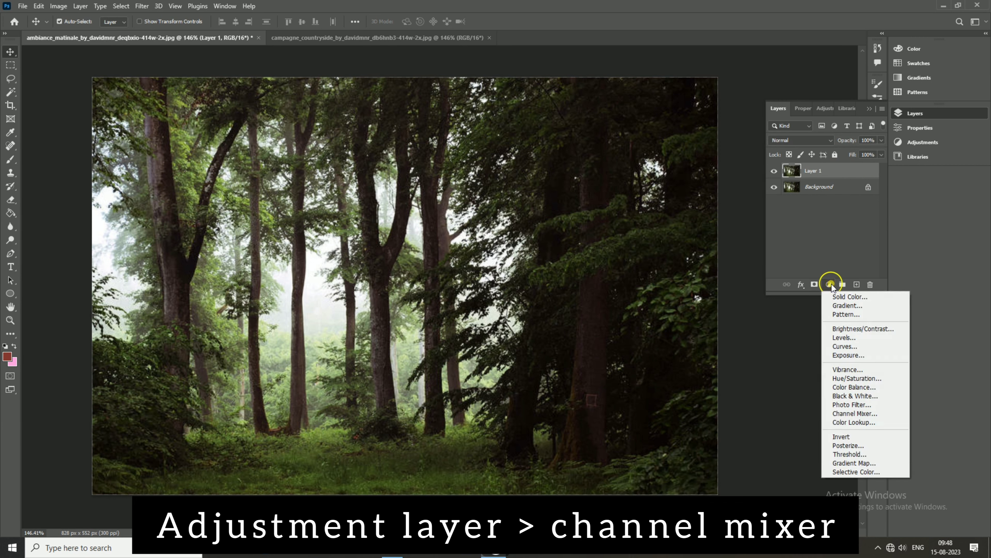
{"action": "left_click", "coordinate": [851, 413]}
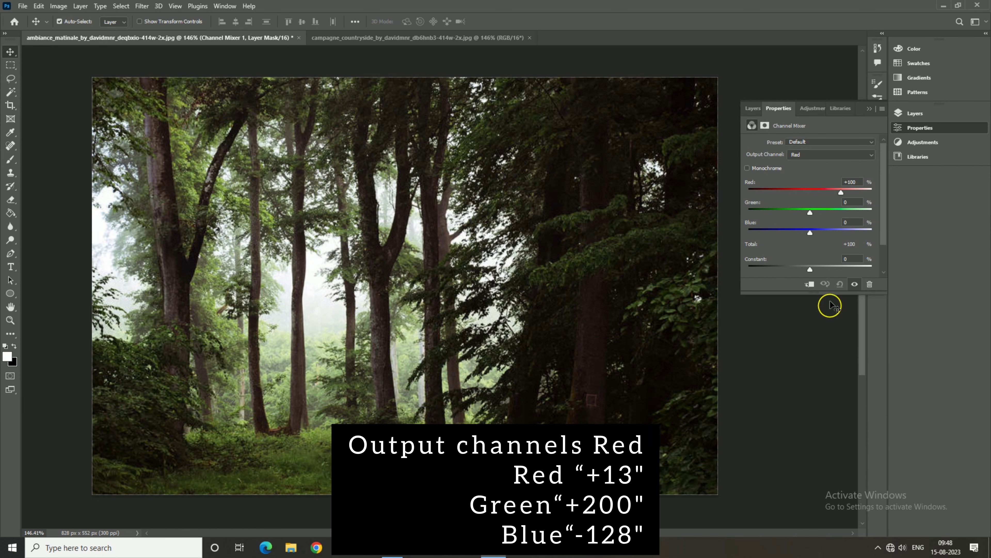
For the Channel Mixer's Red output channel, set Red to +13%, Green to +200% and Blue to -128%.
{"action": "left_click", "coordinate": [830, 155]}
{"action": "left_click", "coordinate": [829, 167]}
{"action": "left_click_drag", "start_coordinate": [841, 191], "coordinate": [844, 192]}
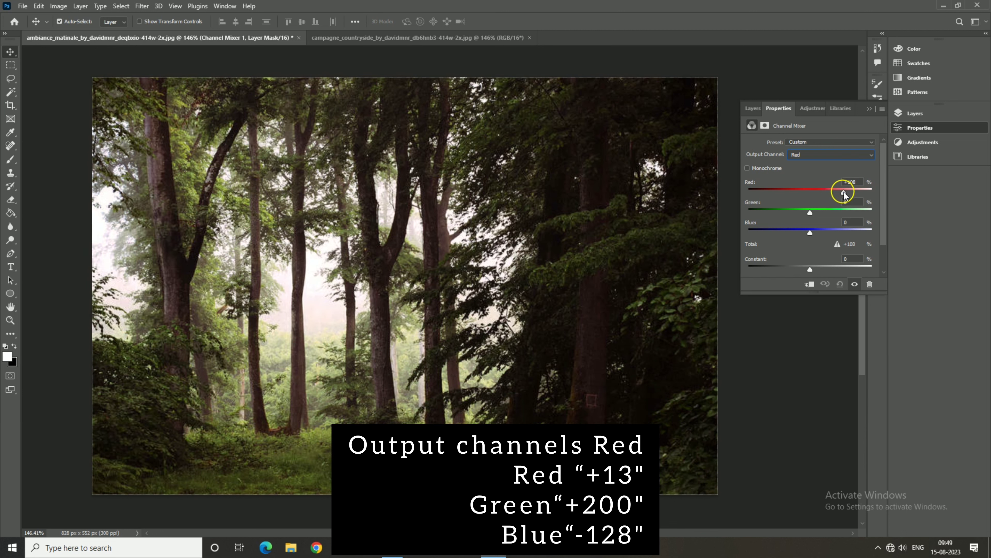
{"action": "left_click_drag", "start_coordinate": [810, 212], "coordinate": [892, 211]}
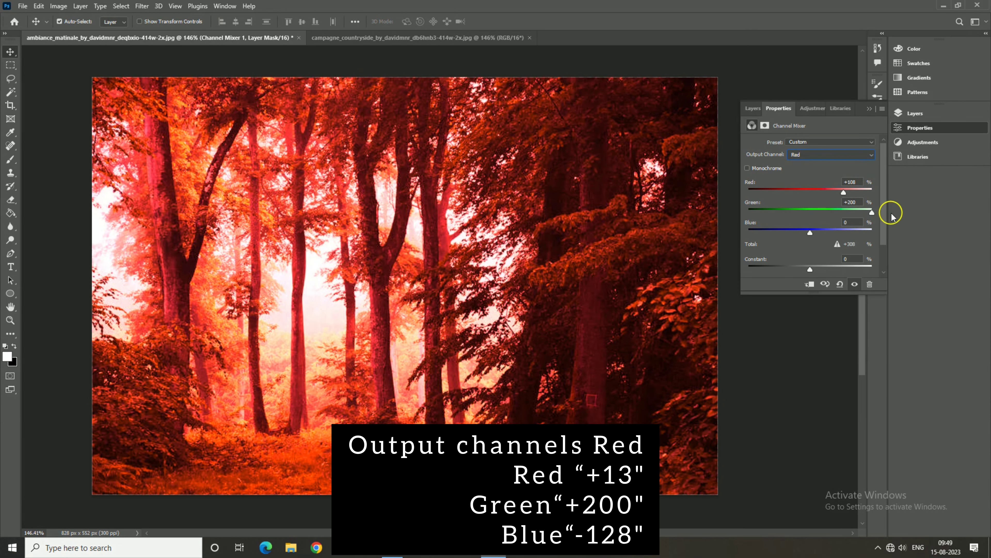
{"action": "left_click_drag", "start_coordinate": [812, 233], "coordinate": [772, 235]}
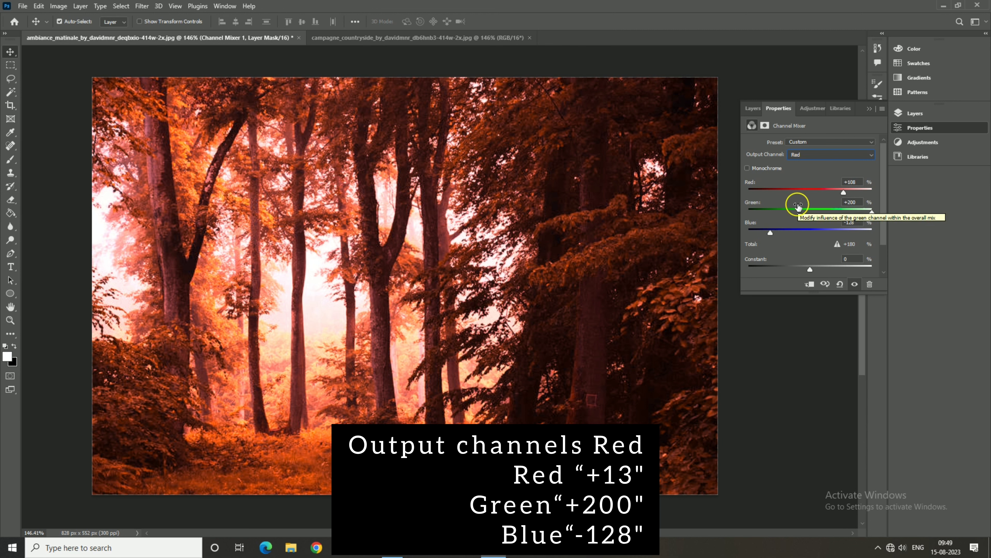
{"action": "left_click_drag", "start_coordinate": [844, 192], "coordinate": [814, 198]}
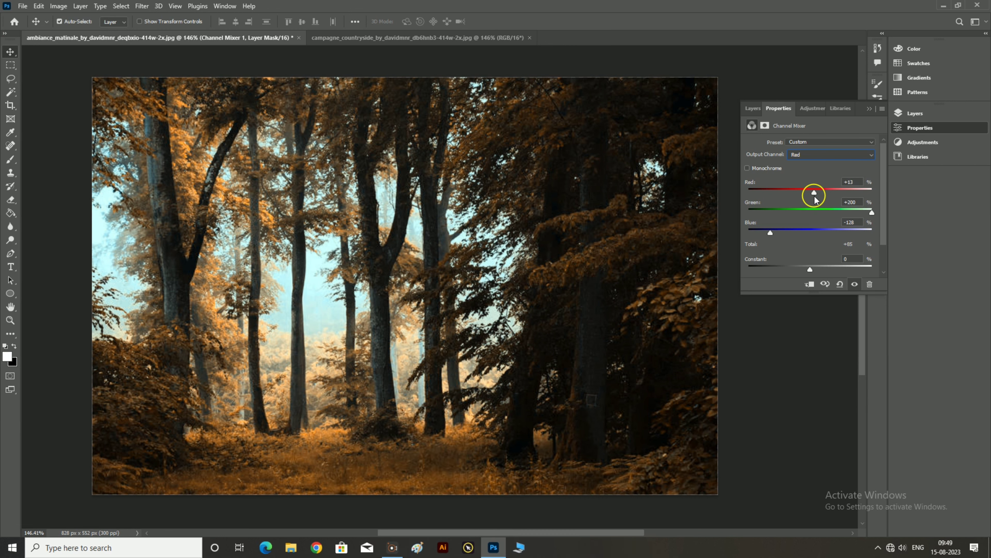
Add a Selective Color adjustment layer above the Channel Mixer and set its Reds to Cyan -100%, Yellow +100% and Black +100%.
{"action": "left_click", "coordinate": [907, 113]}
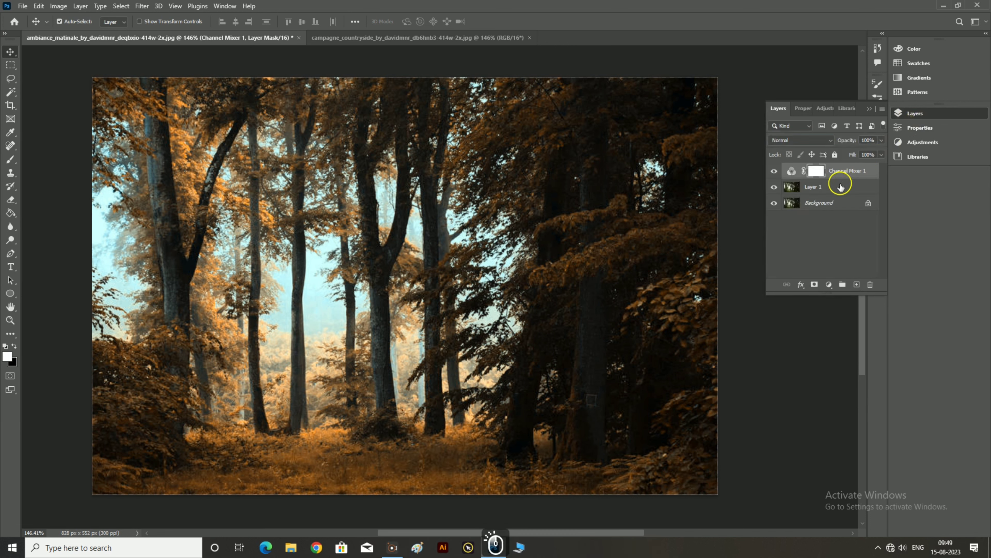
{"action": "left_click", "coordinate": [847, 172]}
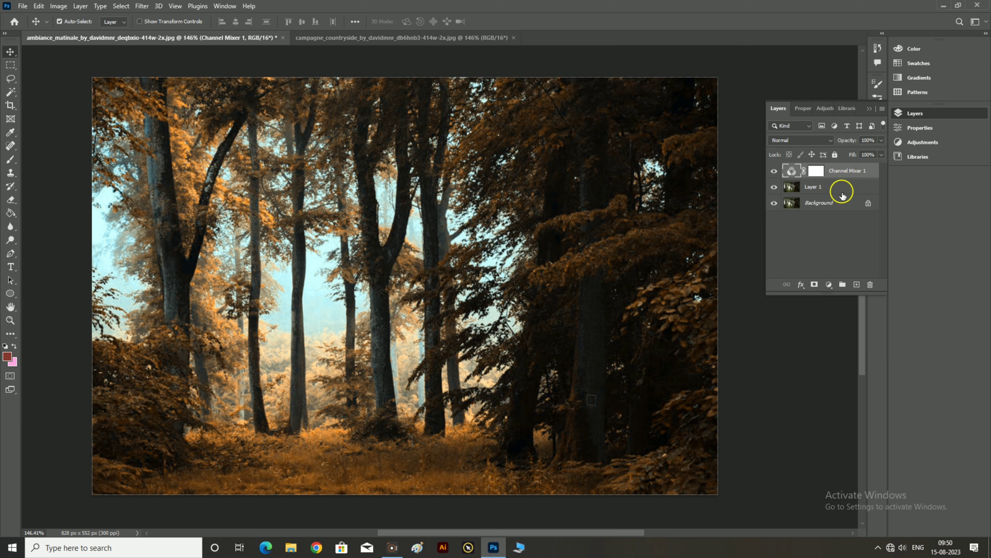
{"action": "left_click", "coordinate": [829, 284]}
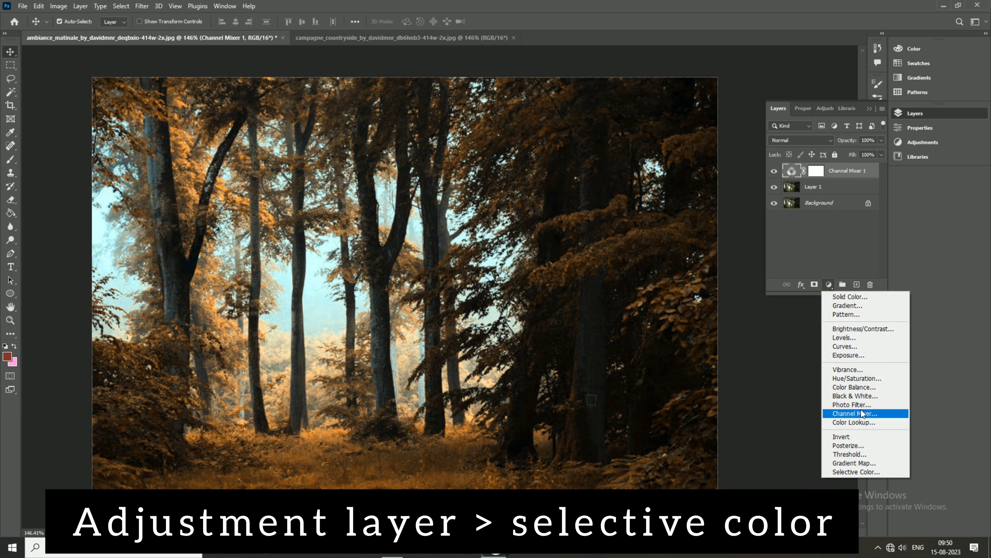
{"action": "left_click", "coordinate": [863, 471]}
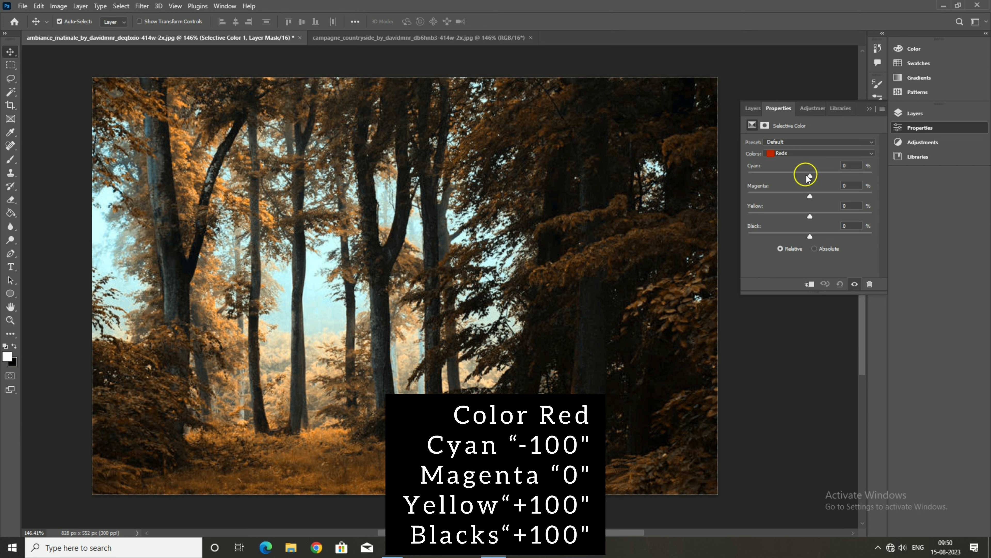
{"action": "left_click_drag", "start_coordinate": [811, 178], "coordinate": [695, 175]}
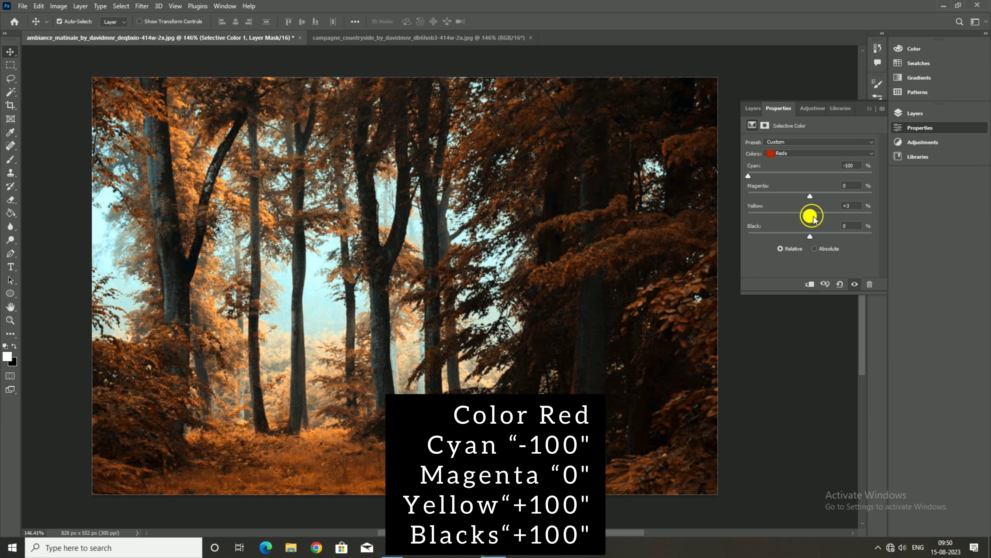
{"action": "left_click_drag", "start_coordinate": [813, 219], "coordinate": [923, 204]}
{"action": "left_click_drag", "start_coordinate": [810, 237], "coordinate": [900, 236]}
Add a second Selective Color adjustment layer and set its Yellows to Cyan -100%, Magenta +100% and Black +100%.
{"action": "left_click", "coordinate": [927, 116]}
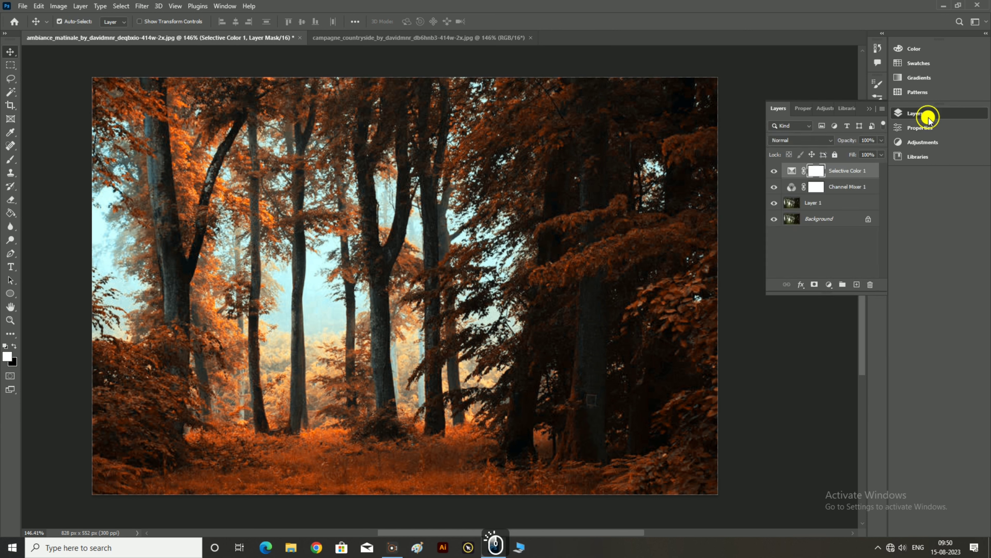
{"action": "left_click", "coordinate": [827, 285]}
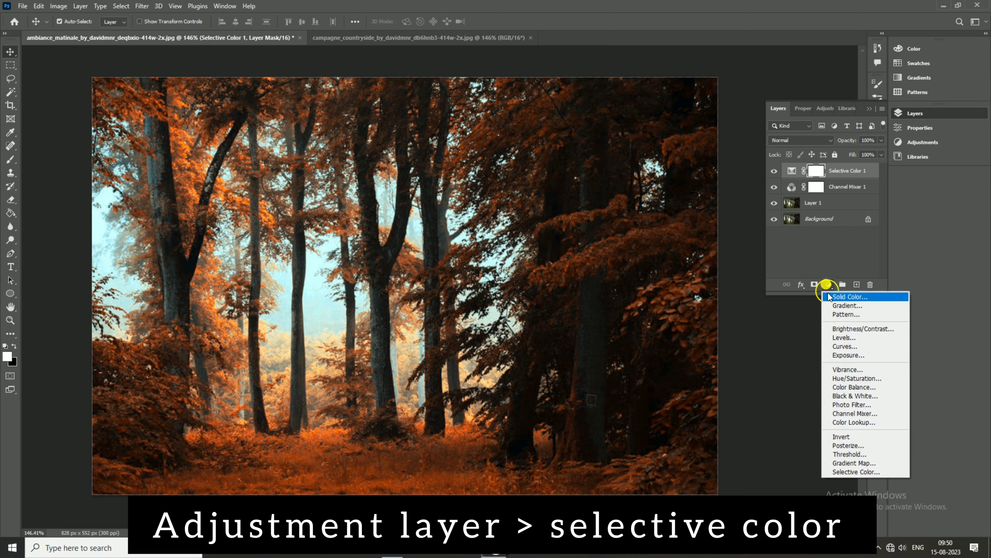
{"action": "left_click", "coordinate": [850, 471]}
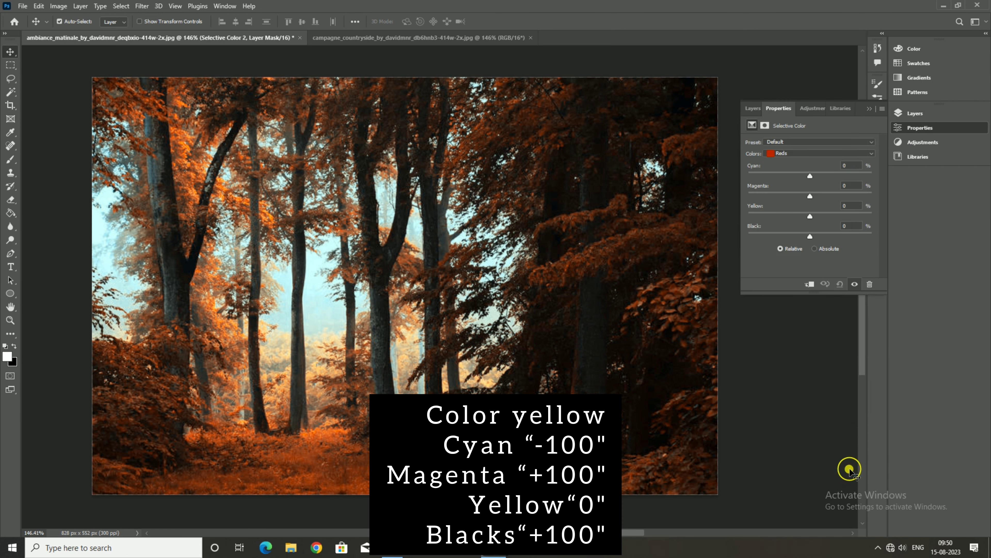
{"action": "left_click", "coordinate": [818, 154]}
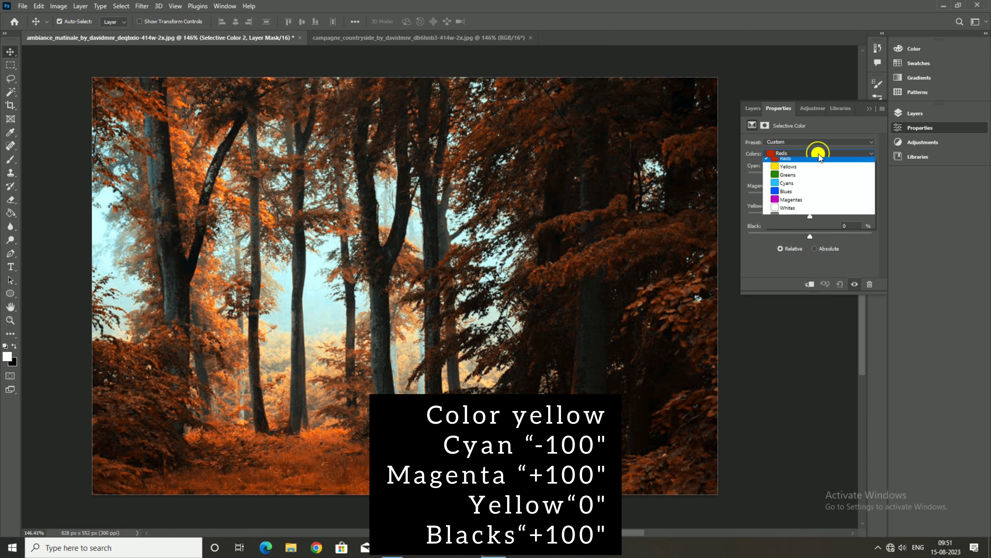
{"action": "left_click", "coordinate": [801, 167]}
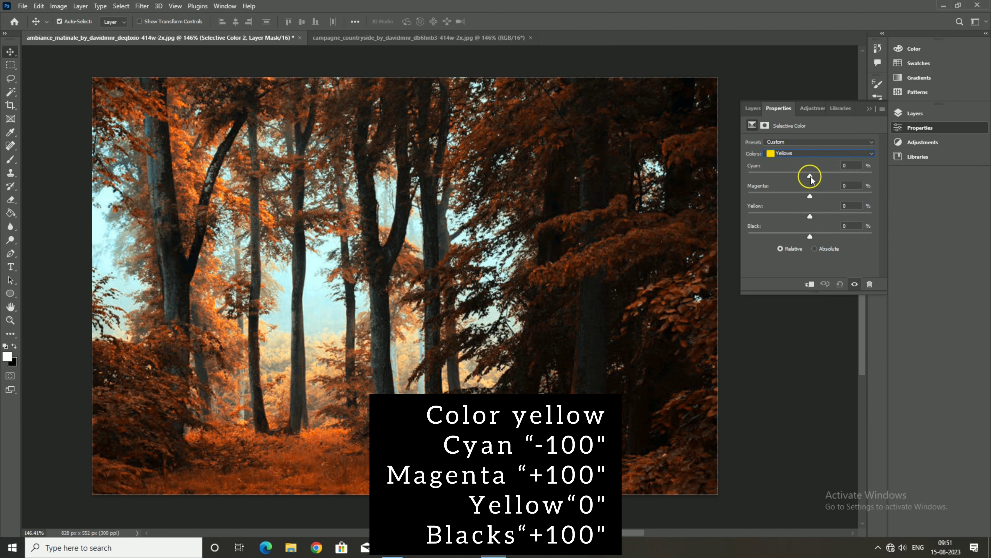
{"action": "left_click_drag", "start_coordinate": [812, 179], "coordinate": [685, 181]}
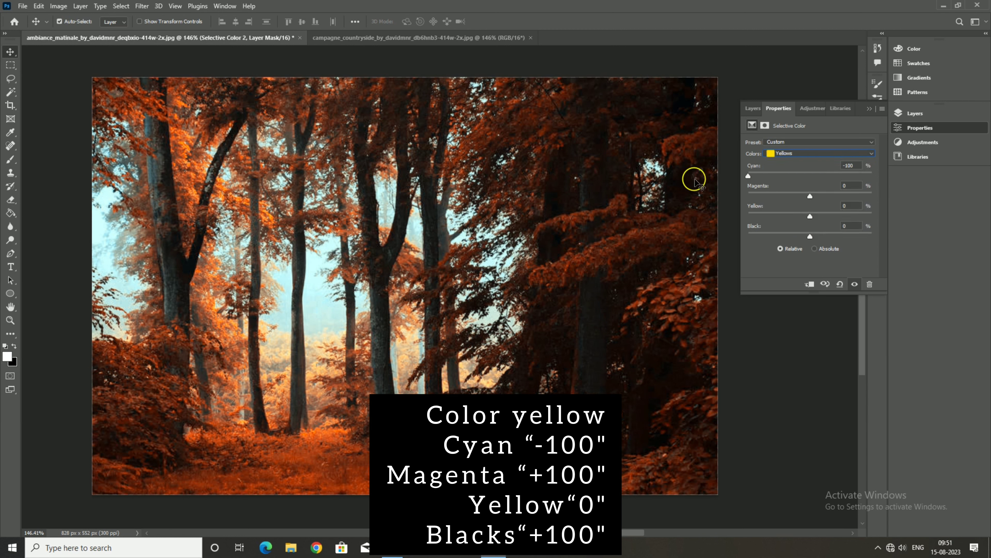
{"action": "left_click_drag", "start_coordinate": [810, 195], "coordinate": [895, 199]}
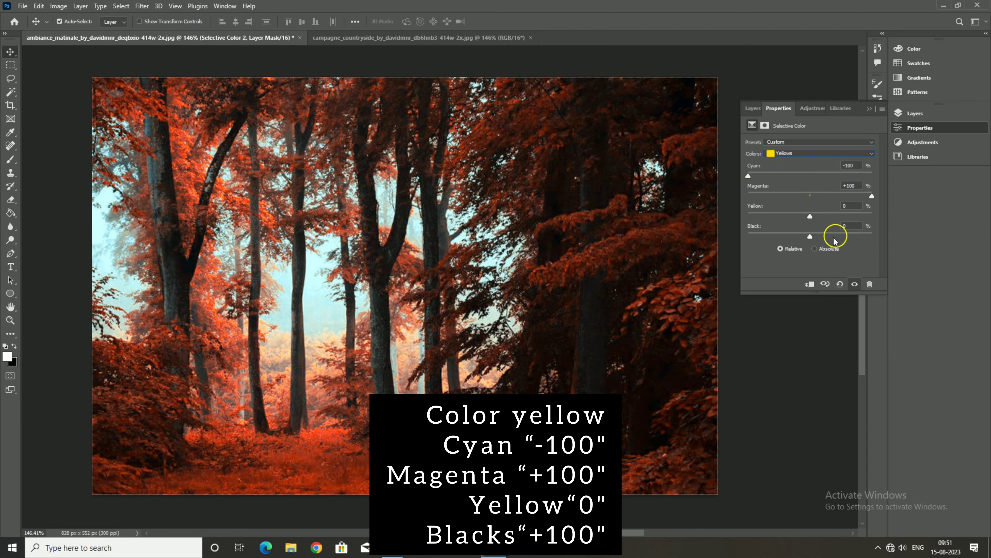
{"action": "left_click_drag", "start_coordinate": [810, 236], "coordinate": [896, 235]}
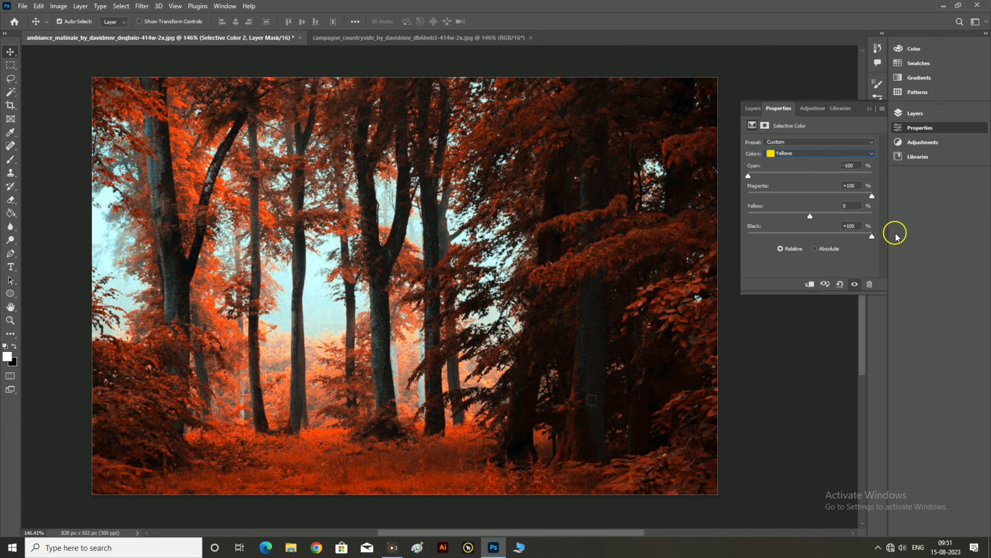
Lower the second Selective Color layer's opacity to 75% and compare the image with that layer hidden and shown.
{"action": "left_click", "coordinate": [915, 114]}
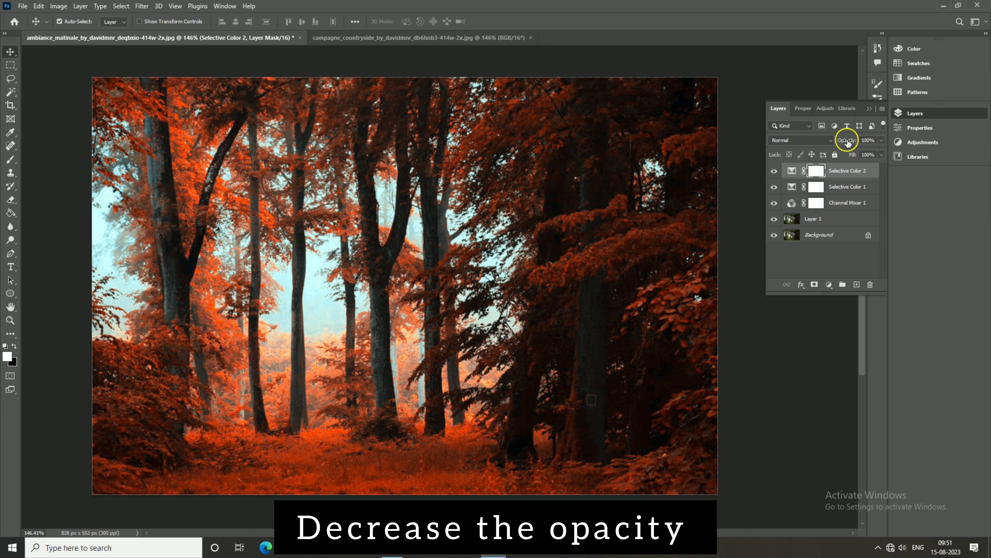
{"action": "left_click_drag", "start_coordinate": [847, 143], "coordinate": [854, 144]}
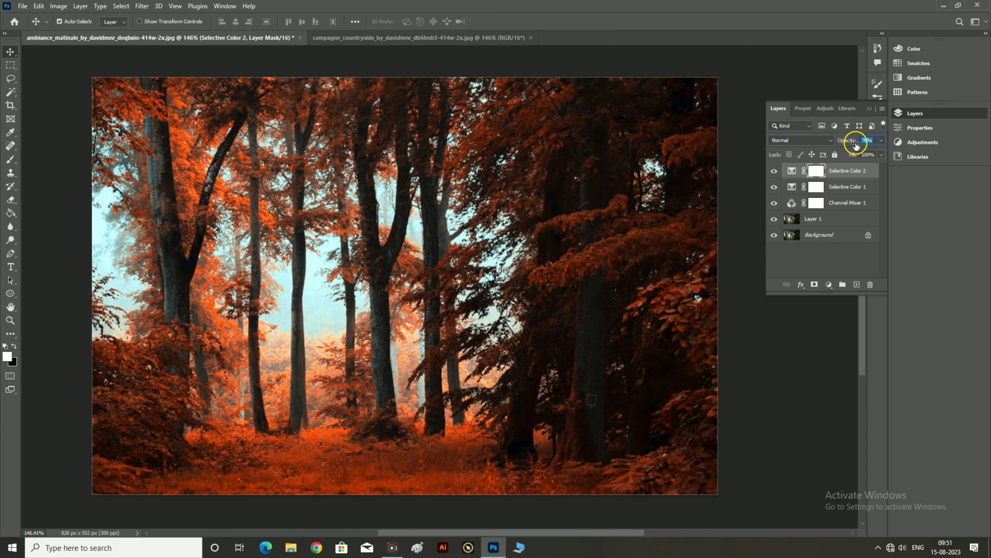
{"action": "left_click", "coordinate": [774, 171]}
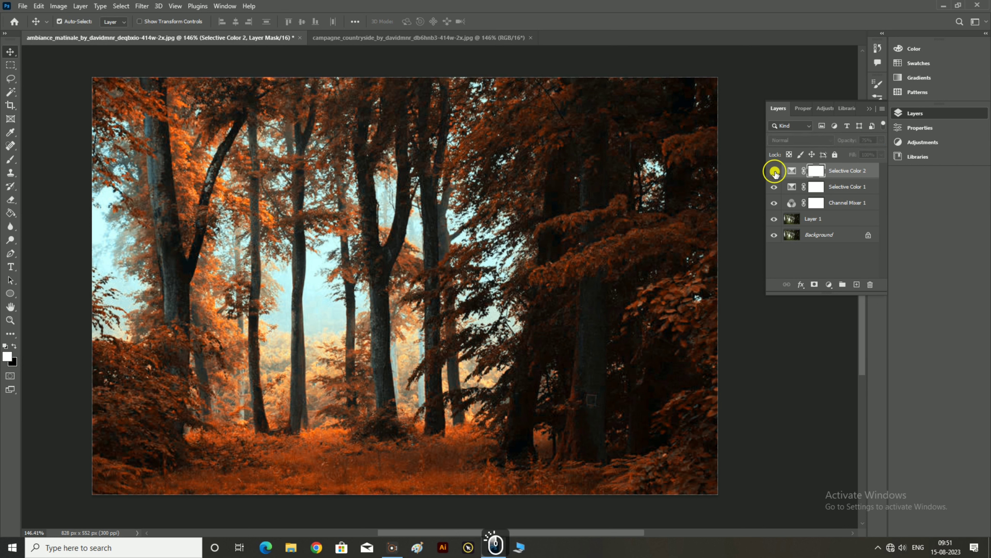
{"action": "left_click", "coordinate": [774, 171]}
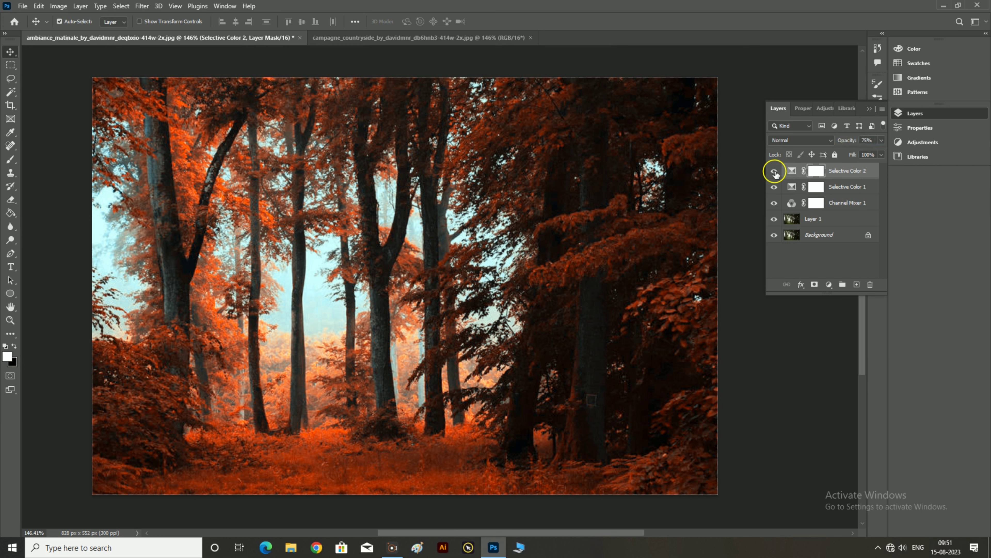
Add a new empty layer above the second Selective Color layer and activate the Brush tool.
{"action": "left_click", "coordinate": [855, 172]}
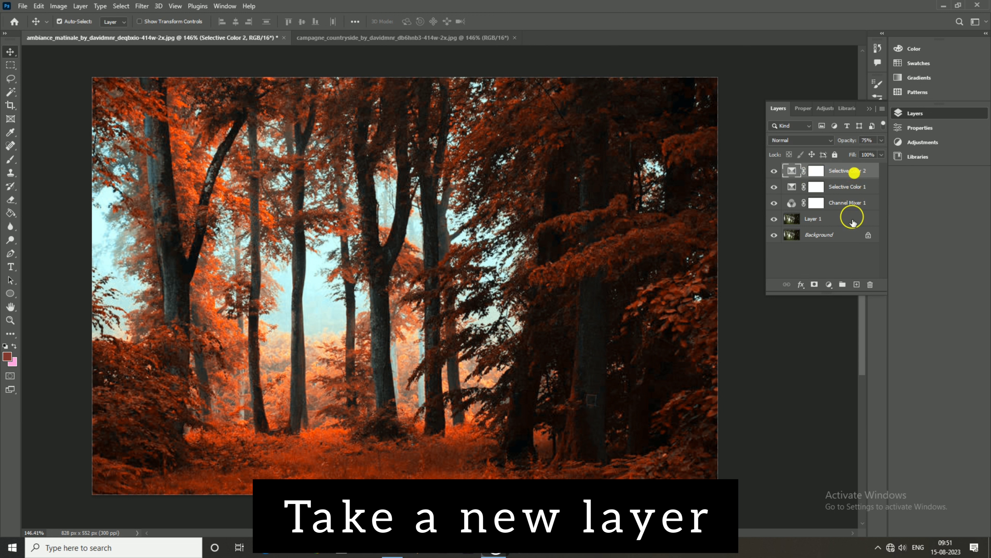
{"action": "left_click", "coordinate": [856, 284]}
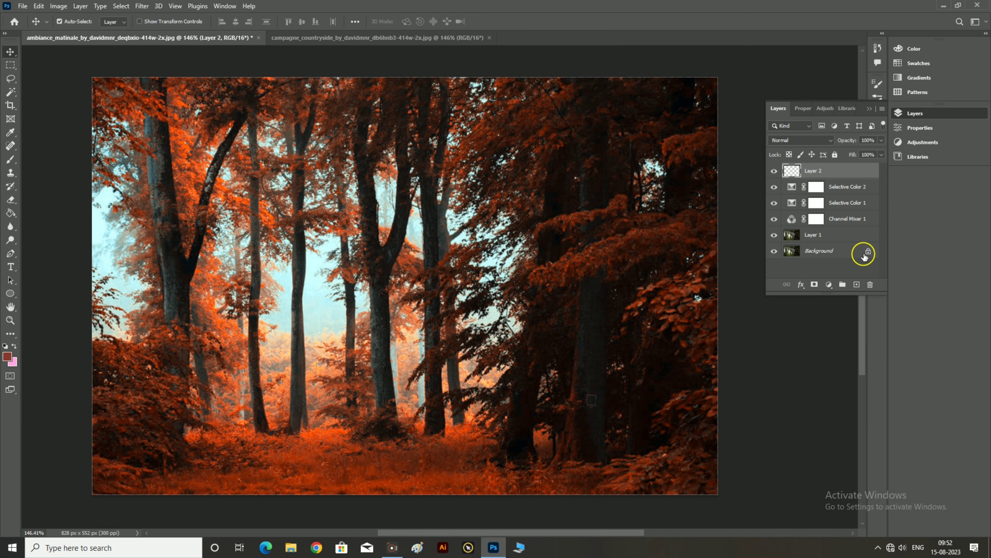
{"action": "left_click", "coordinate": [9, 157]}
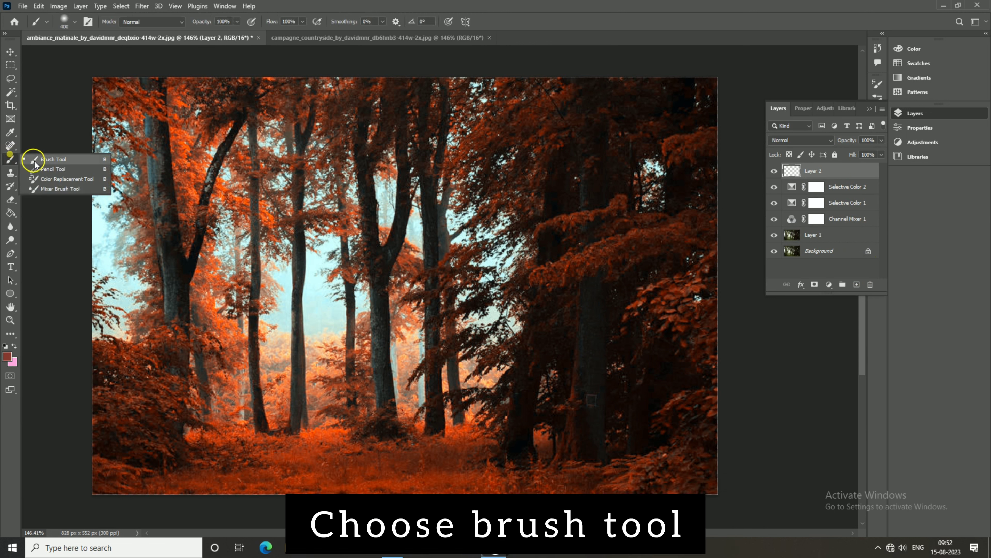
{"action": "left_click", "coordinate": [43, 159]}
Set the foreground colour to the pale yellow e9d08e.
{"action": "left_click", "coordinate": [8, 356]}
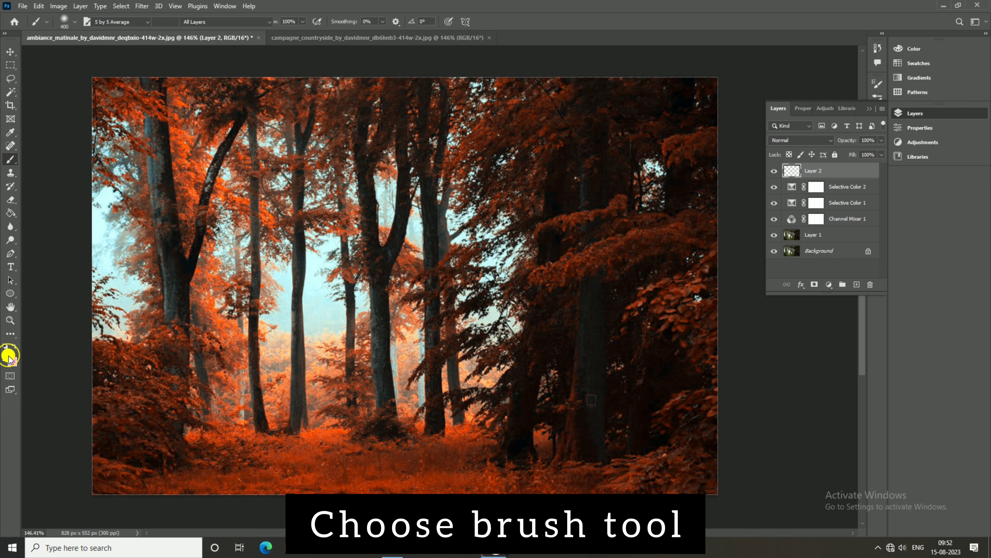
{"action": "left_click", "coordinate": [711, 401]}
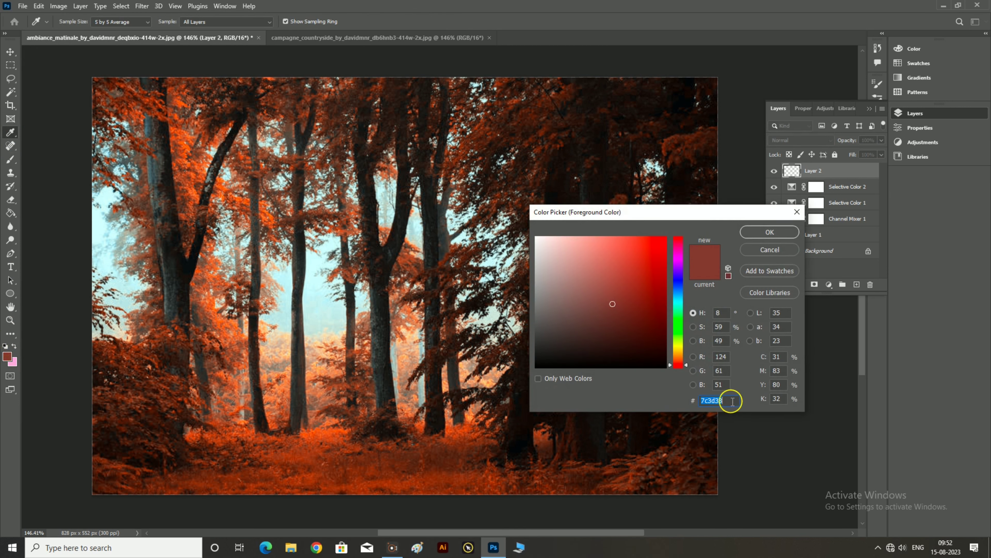
{"action": "type", "text": "e9d08e"}
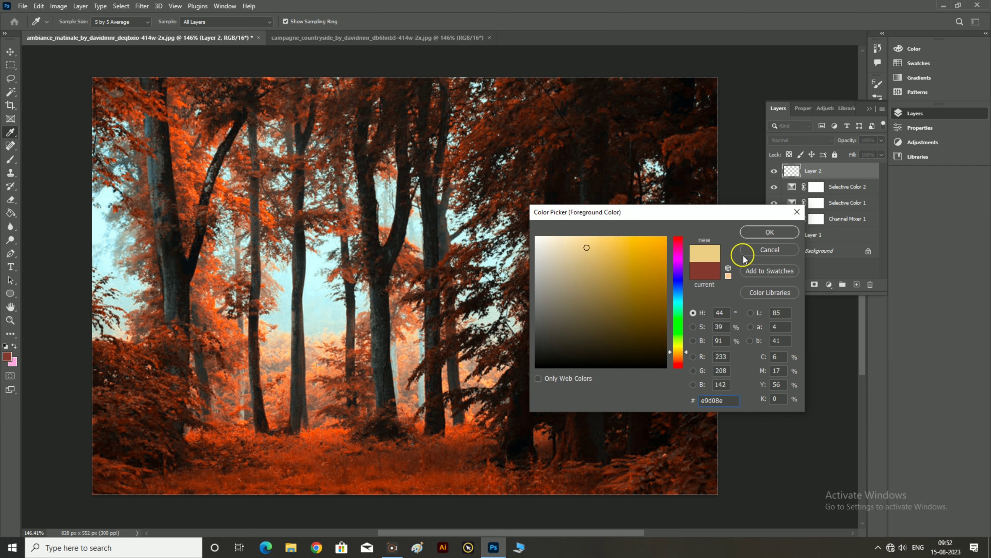
{"action": "left_click", "coordinate": [763, 233]}
Reduce the Brush tool's size to 45 px.
{"action": "key", "text": "b"}
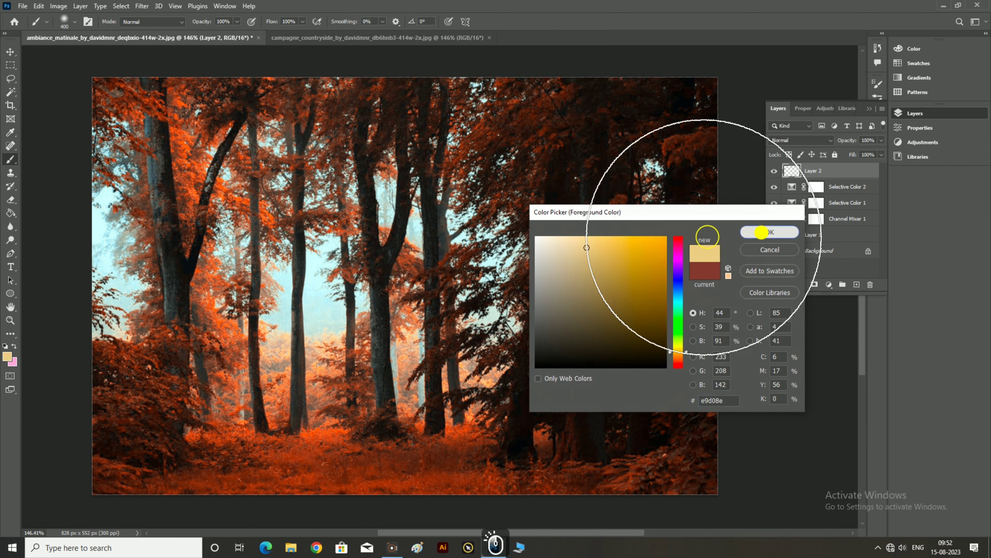
{"action": "key", "text": "bracketleft"}
{"action": "key", "text": "bracketleft"}
{"action": "key", "text": "bracketleft"}
{"action": "key", "text": "bracketleft"}
{"action": "key", "text": "bracketleft"}
{"action": "key", "text": "bracketleft"}
{"action": "key", "text": "bracketleft"}
{"action": "key", "text": "bracketleft"}
{"action": "key", "text": "bracketleft"}
{"action": "key", "text": "bracketleft"}
{"action": "key", "text": "bracketleft"}
{"action": "key", "text": "bracketleft"}
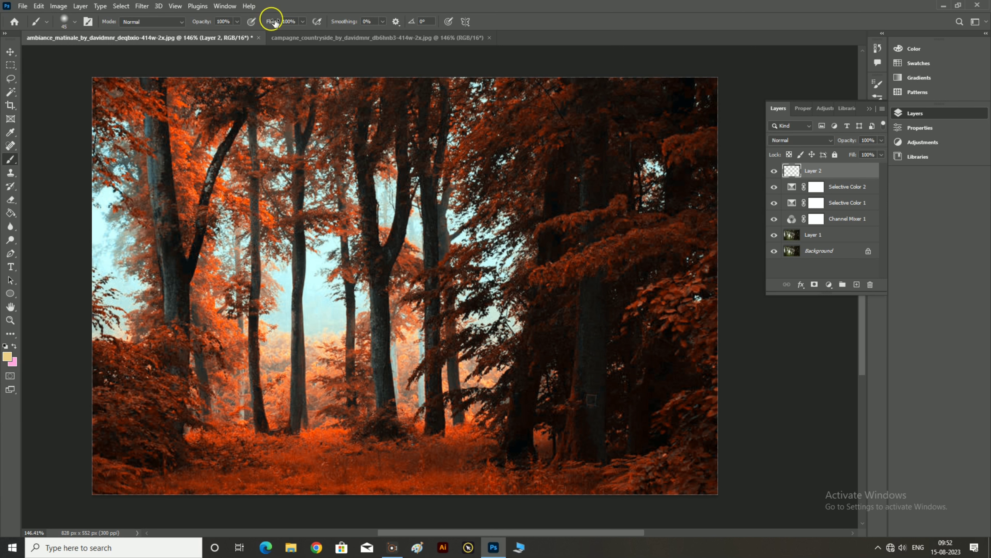
Set the brush's flow to 71% and its smoothing to 10%.
{"action": "left_click", "coordinate": [302, 22]}
{"action": "left_click_drag", "start_coordinate": [304, 35], "coordinate": [293, 34]}
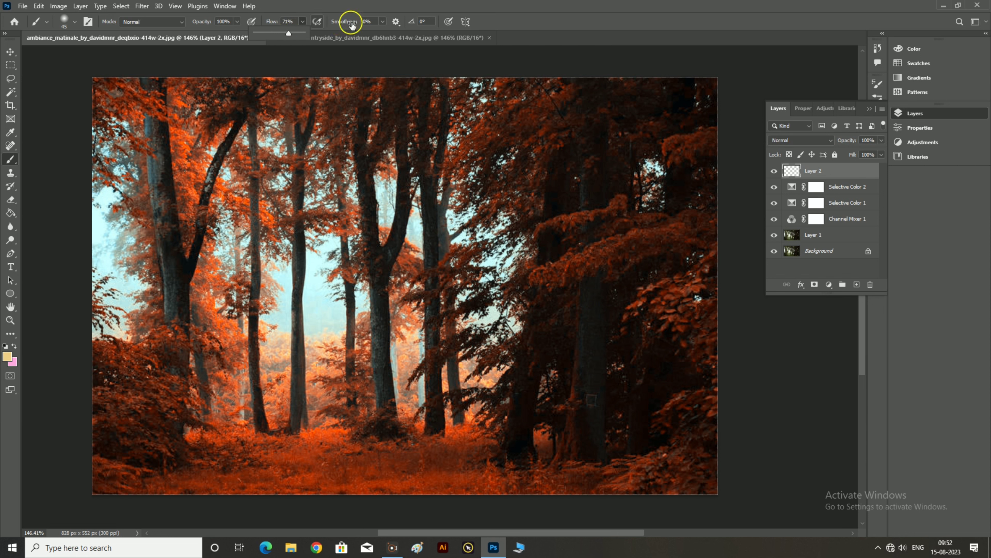
{"action": "left_click", "coordinate": [383, 21]}
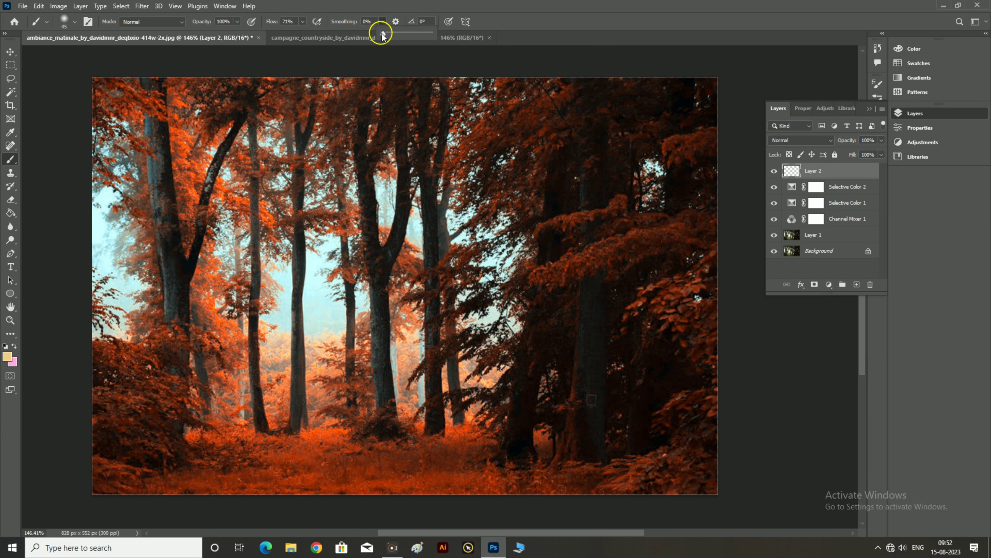
{"action": "left_click", "coordinate": [382, 33]}
{"action": "left_click_drag", "start_coordinate": [385, 35], "coordinate": [386, 35]}
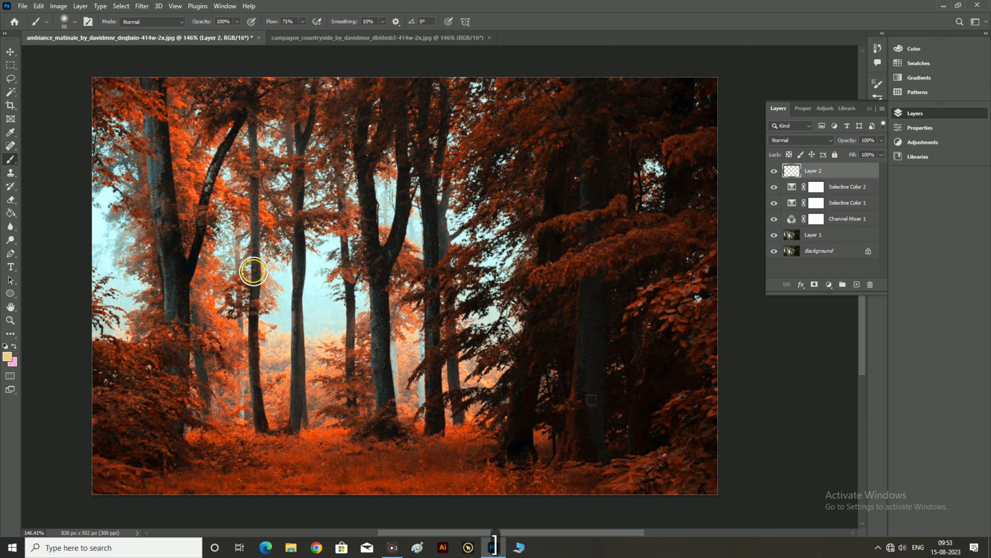
Enlarge the Brush tool's size to 300 px.
{"action": "key", "text": "bracketright"}
{"action": "key", "text": "bracketright"}
{"action": "key", "text": "bracketright"}
{"action": "key", "text": "bracketright"}
{"action": "key", "text": "bracketright"}
{"action": "key", "text": "bracketright"}
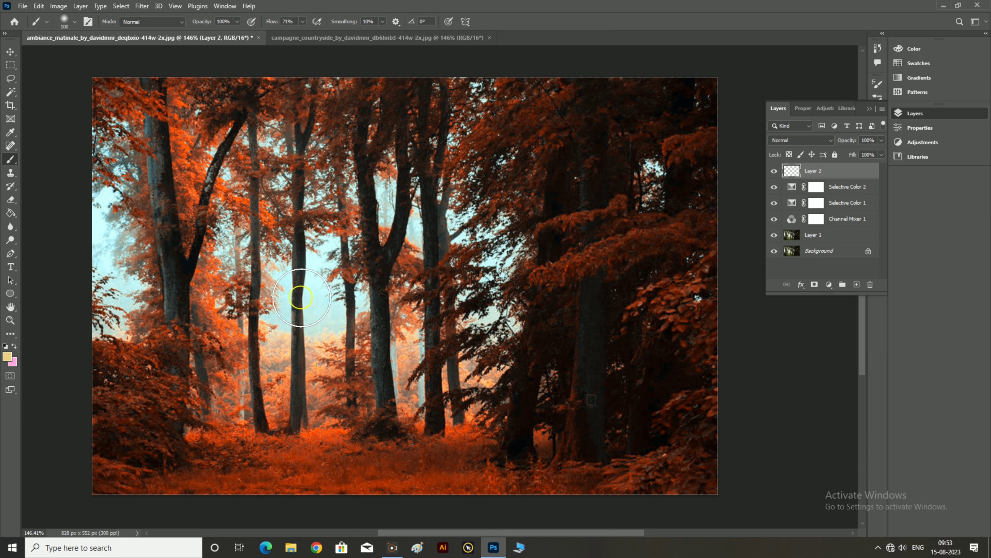
{"action": "key", "text": "bracketright"}
{"action": "key", "text": "bracketright"}
{"action": "key", "text": "bracketright"}
{"action": "key", "text": "bracketright"}
{"action": "key", "text": "bracketright"}
{"action": "key", "text": "bracketright"}
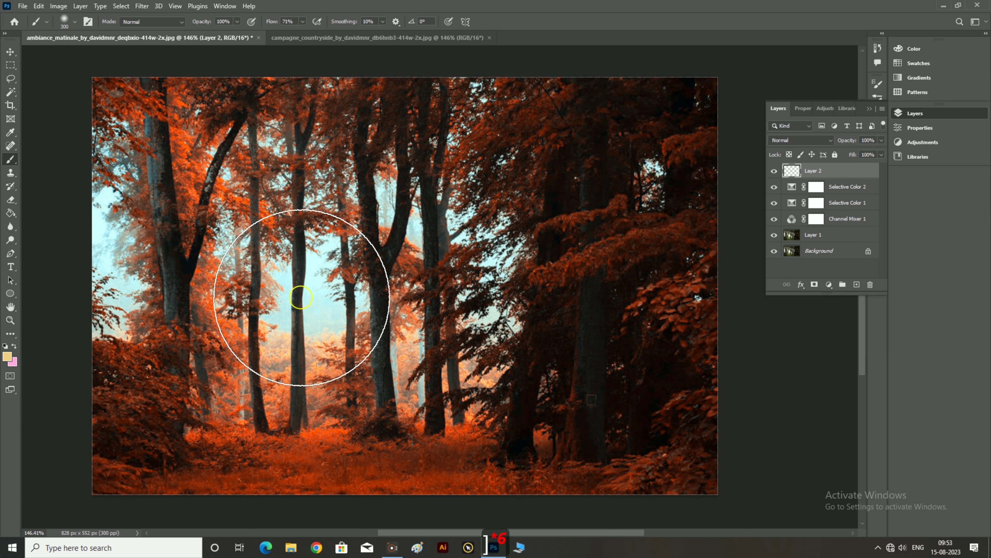
{"action": "key", "text": "bracketright"}
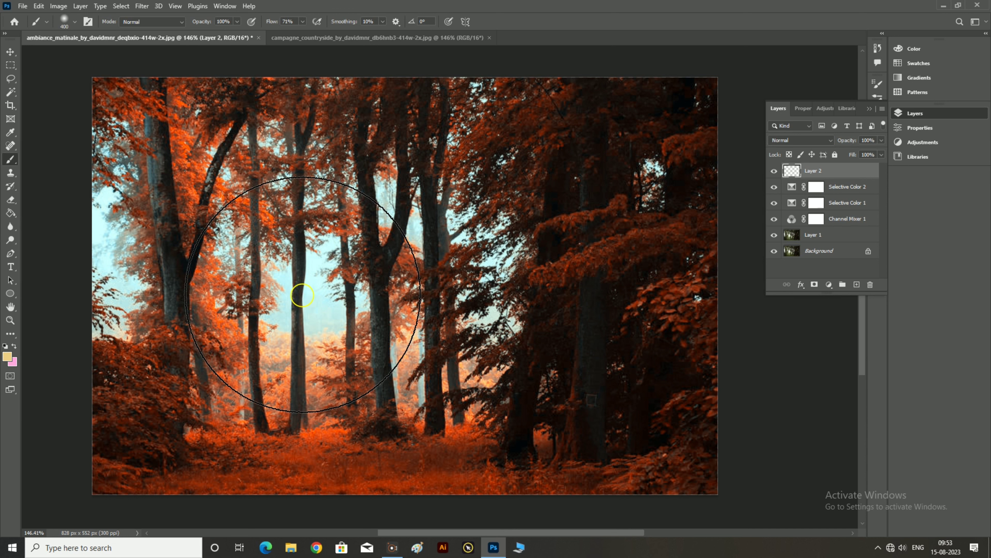
{"action": "key", "text": "bracketleft"}
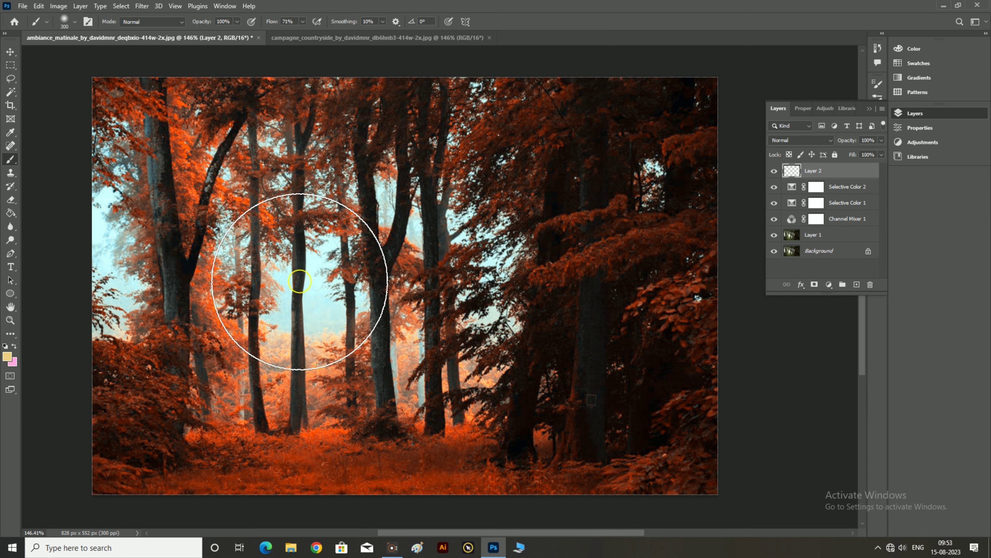
Paint one soft pale yellow dab over the bright gap between the tree trunks and set Layer 2's blending mode to Overlay.
{"action": "left_click", "coordinate": [287, 283]}
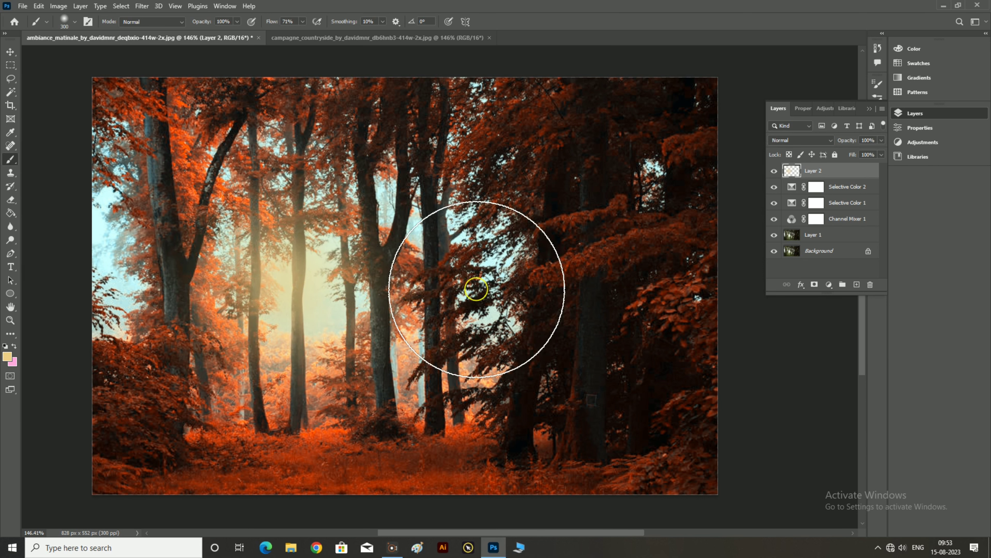
{"action": "left_click", "coordinate": [794, 140]}
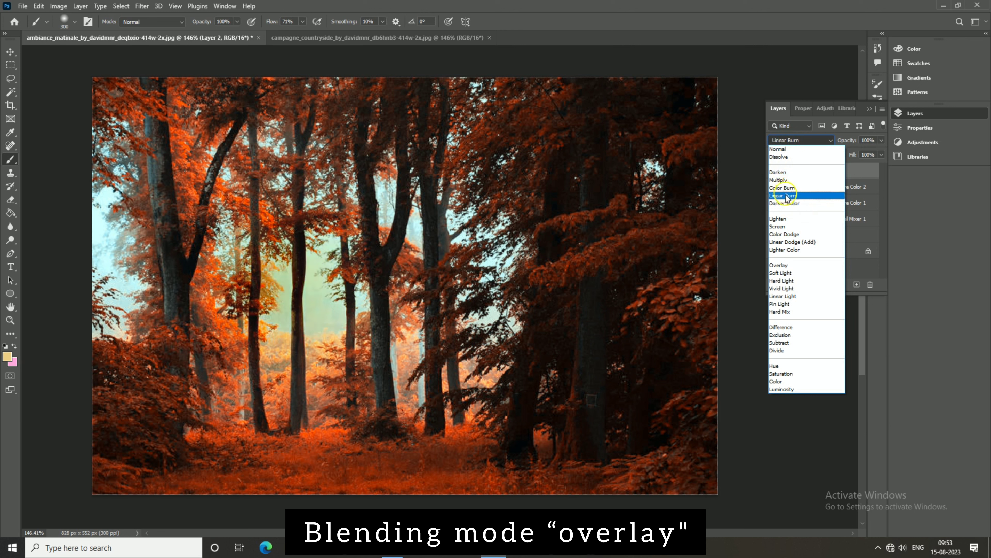
{"action": "left_click", "coordinate": [782, 265]}
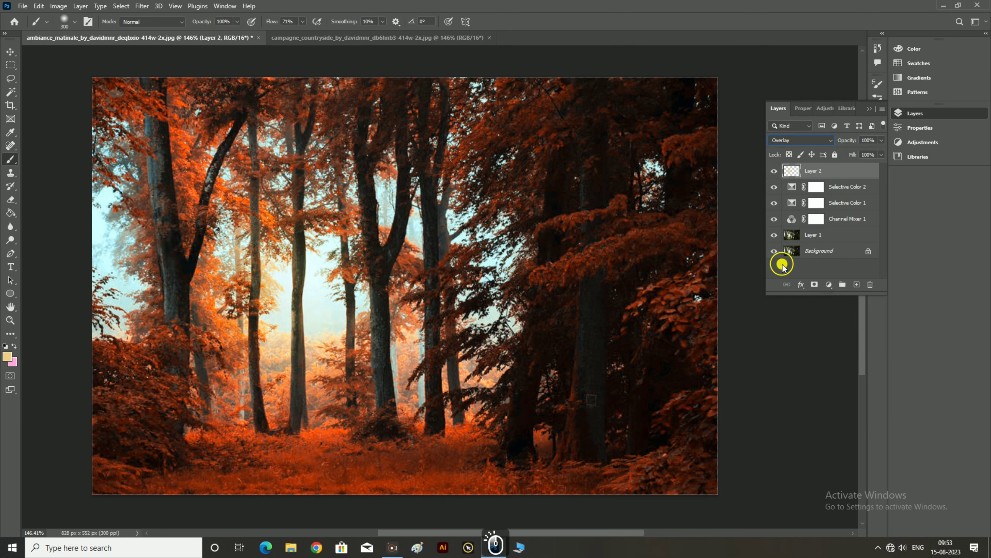
Duplicate Layer 2 under the name Layer 2 copy and set the duplicate's blending mode to Screen.
{"action": "left_click", "coordinate": [841, 171]}
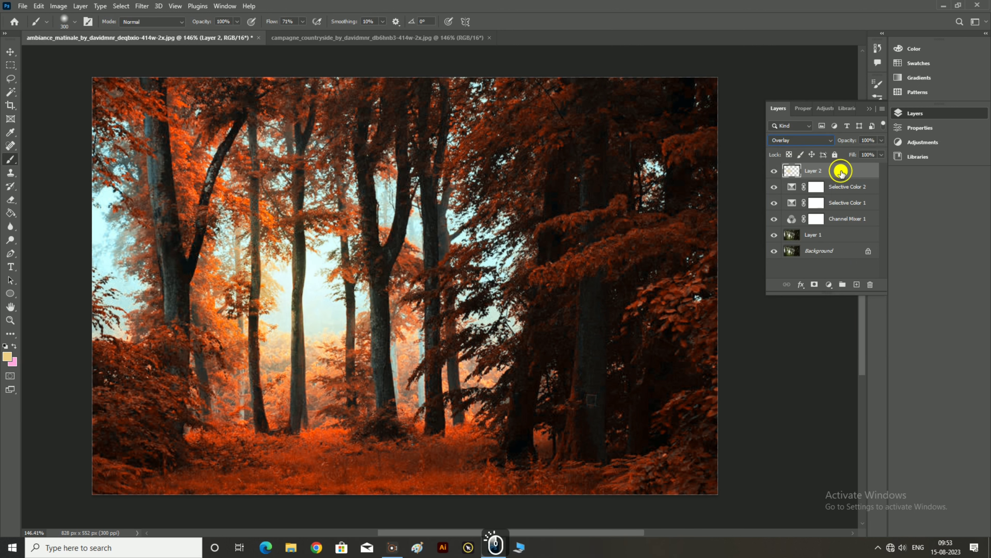
{"action": "right_click", "coordinate": [841, 172]}
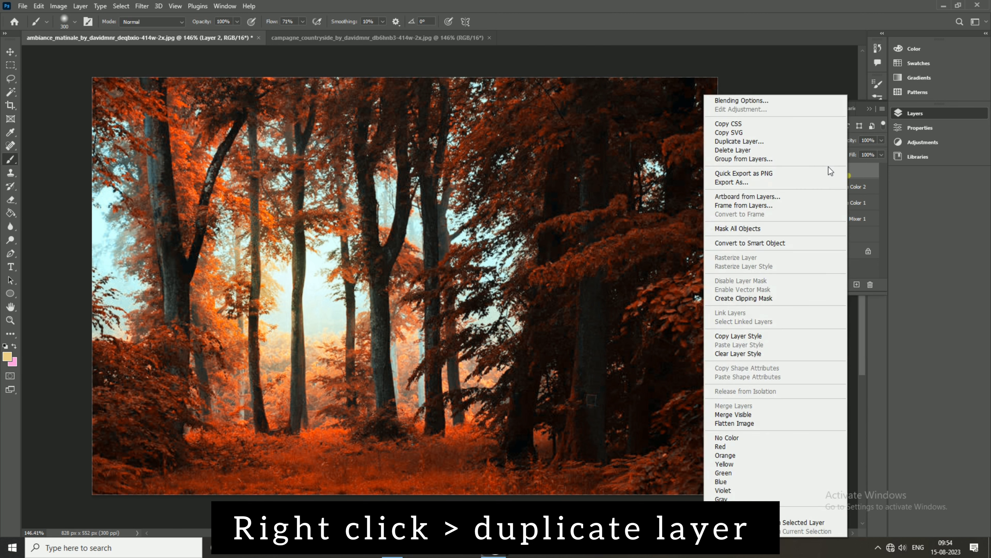
{"action": "left_click", "coordinate": [774, 145]}
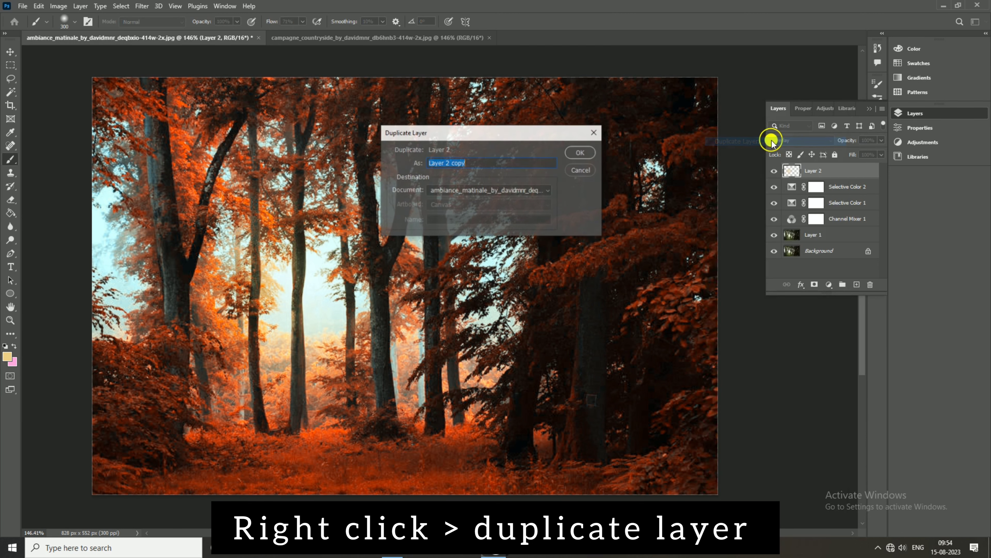
{"action": "left_click", "coordinate": [582, 152]}
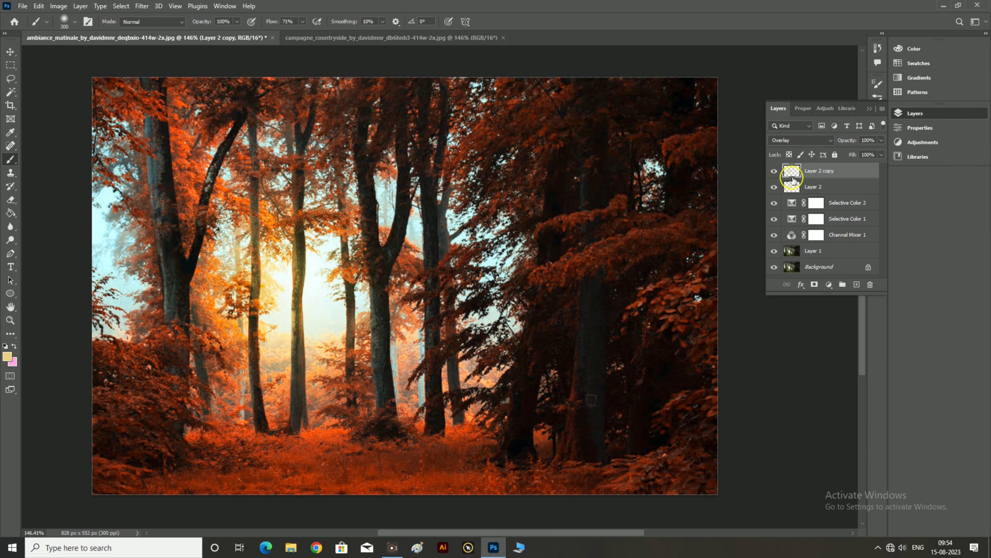
{"action": "left_click", "coordinate": [808, 140]}
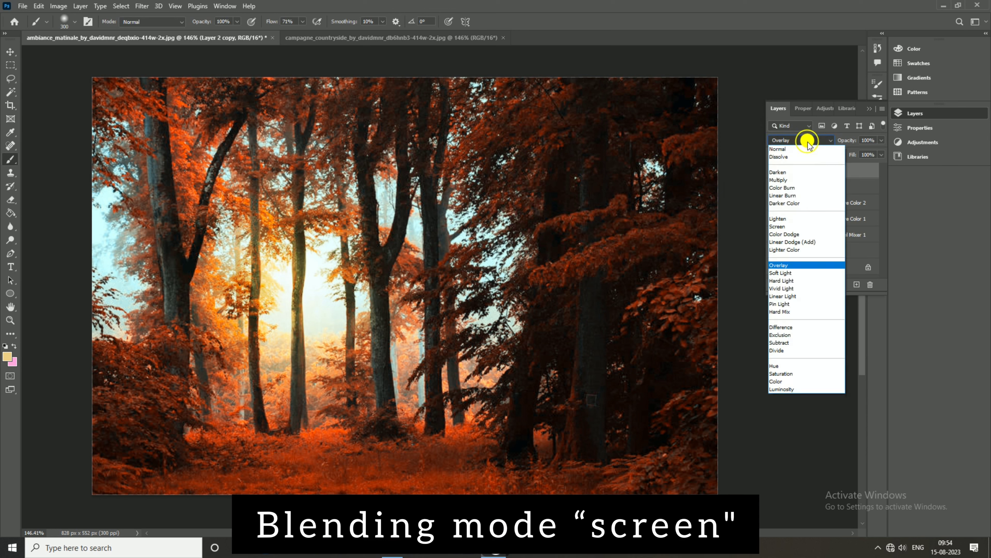
{"action": "left_click", "coordinate": [781, 226]}
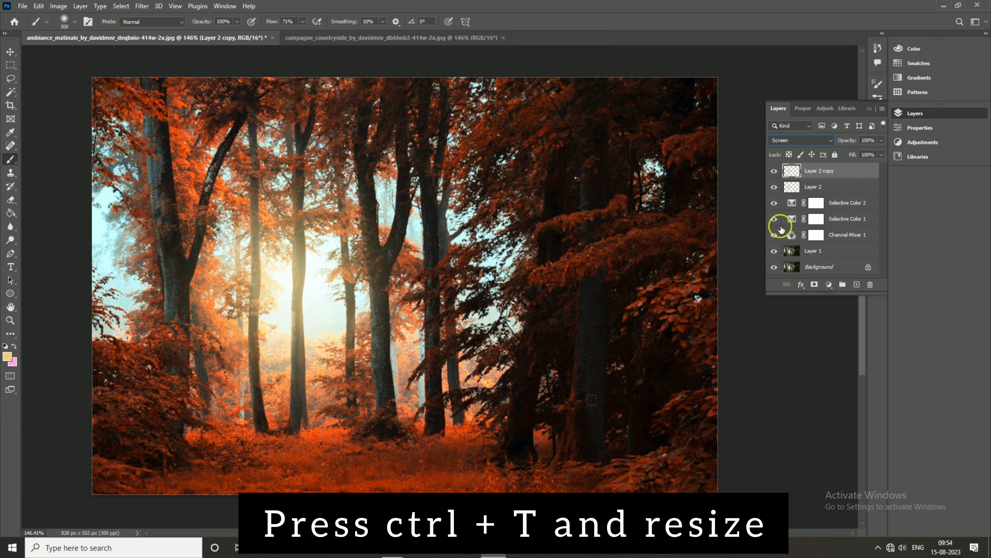
Transform Layer 2 copy to about 104% width and 92% height, centred over the glow between the trunks.
{"action": "key", "text": "ctrl+t"}
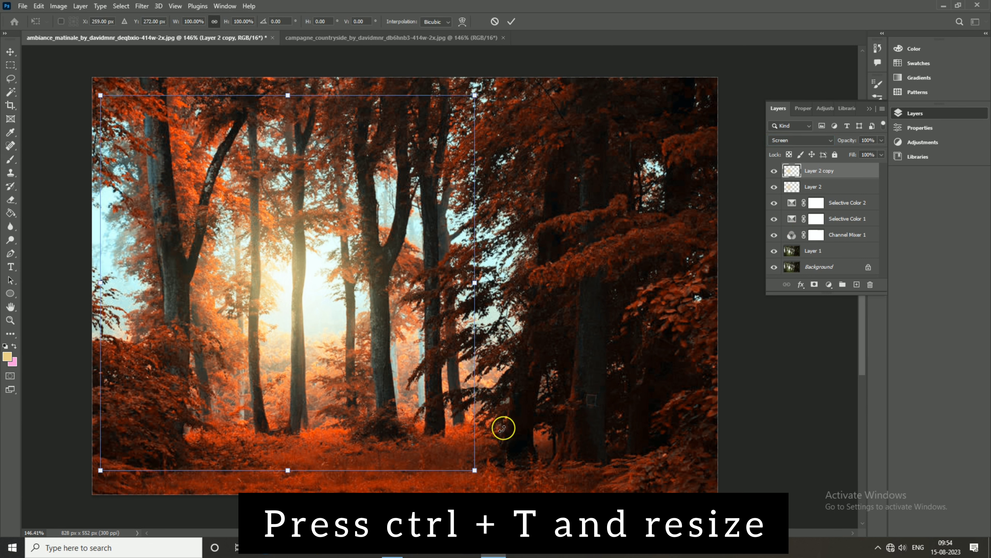
{"action": "left_click_drag", "start_coordinate": [474, 468], "coordinate": [451, 431]}
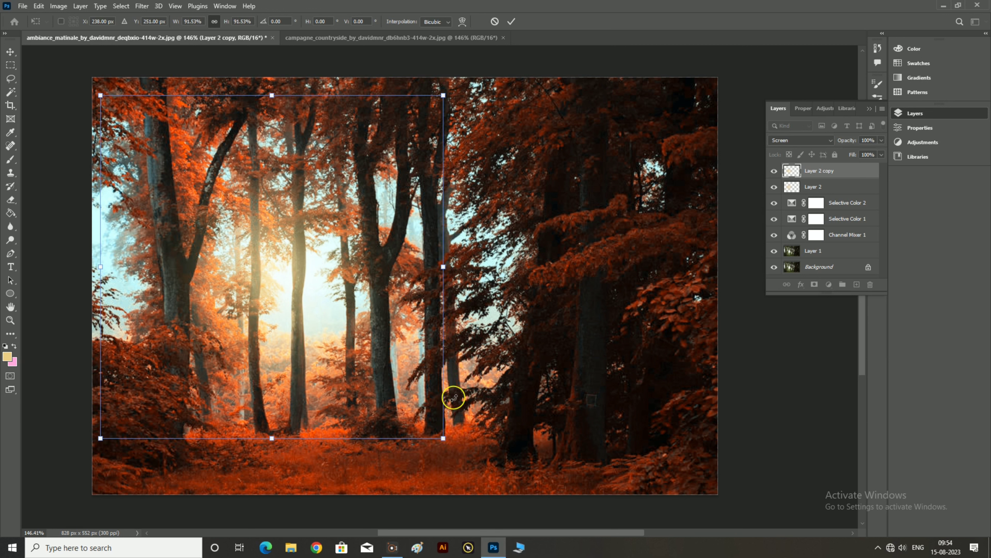
{"action": "left_click_drag", "start_coordinate": [348, 271], "coordinate": [375, 290]}
{"action": "left_click_drag", "start_coordinate": [468, 116], "coordinate": [472, 115]}
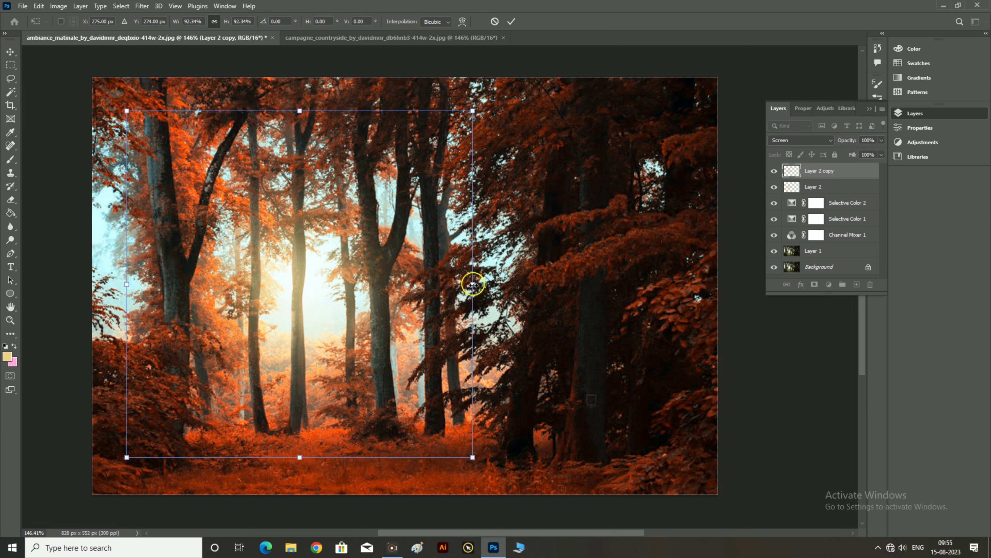
{"action": "left_click_drag", "start_coordinate": [473, 284], "coordinate": [517, 287]}
{"action": "key", "text": "shift"}
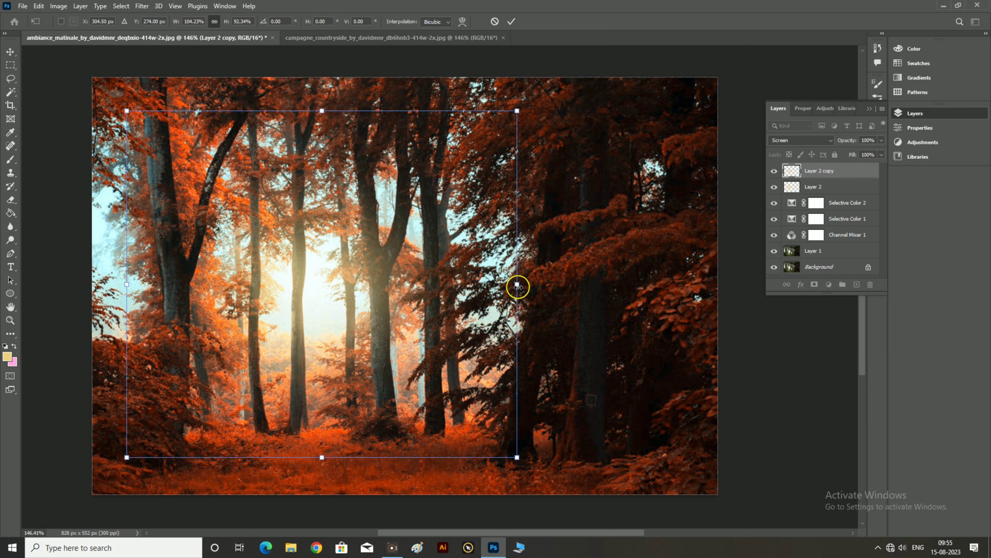
{"action": "key", "text": "Return"}
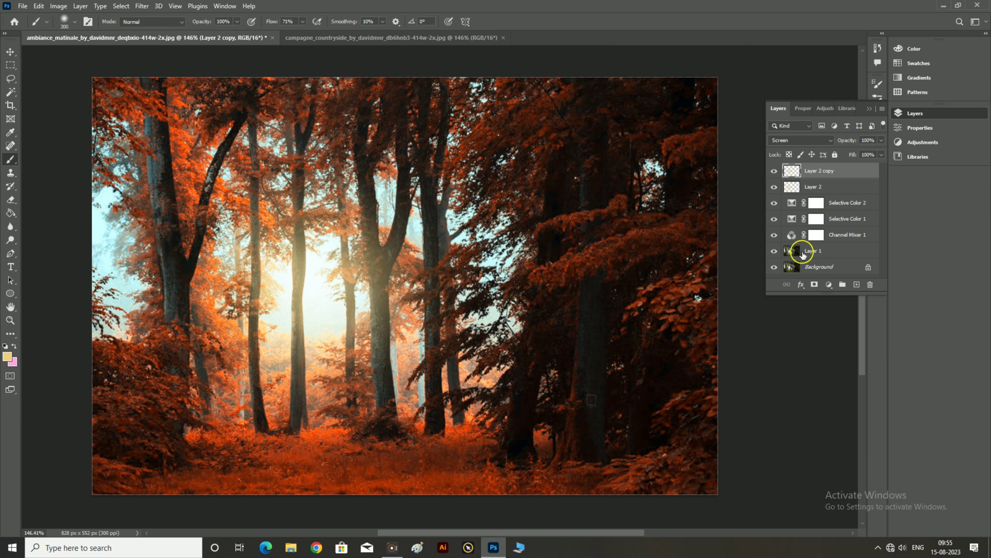
Group all layers from Layer 2 copy down to Channel Mixer 1.
{"action": "key", "text": "v"}
{"action": "left_click", "coordinate": [844, 236], "text": "shift"}
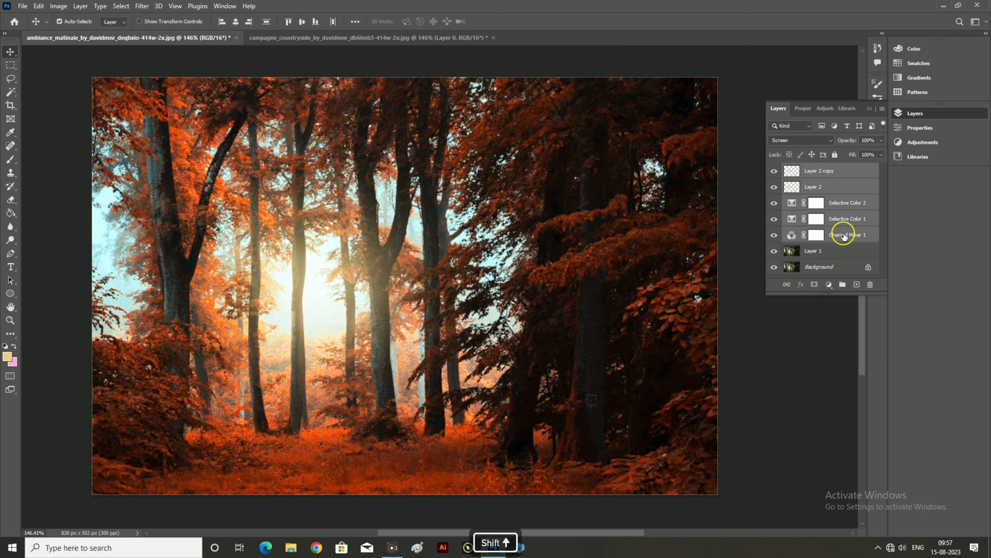
{"action": "key", "text": "ctrl+g"}
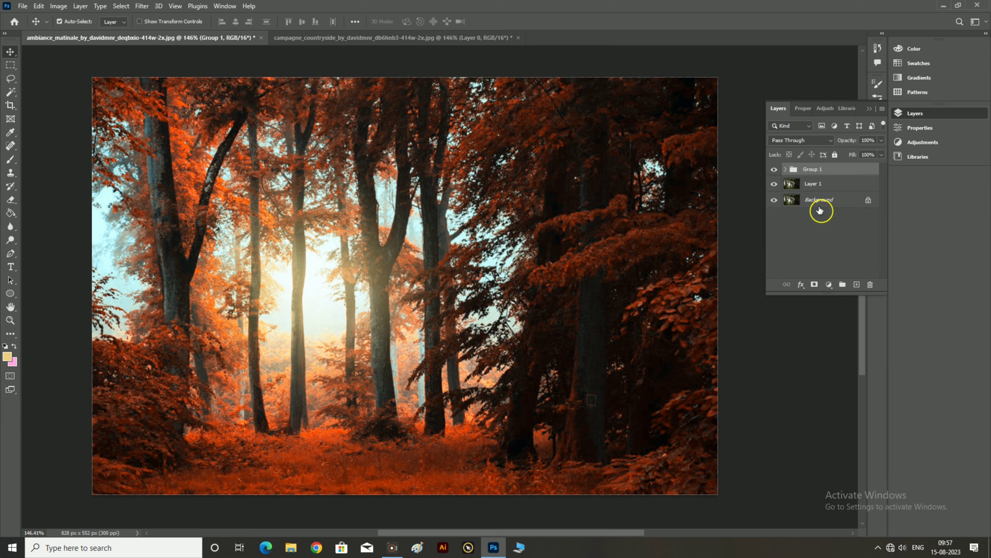
Copy the countryside photo with the sheep into the forest document, covering the canvas, and place it directly beneath Group 1.
{"action": "left_click", "coordinate": [774, 170]}
{"action": "left_click", "coordinate": [482, 38]}
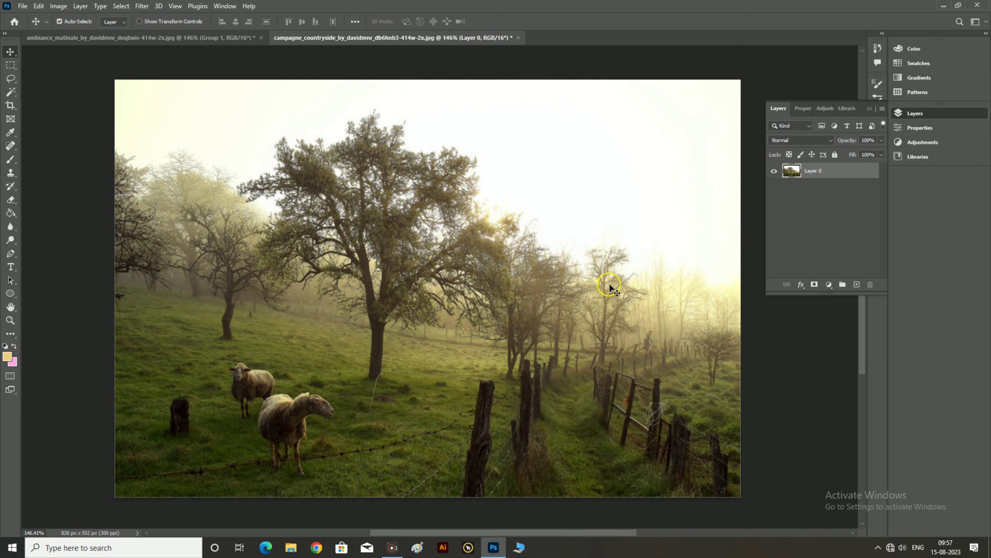
{"action": "left_click_drag", "start_coordinate": [608, 282], "coordinate": [426, 274]}
{"action": "left_click_drag", "start_coordinate": [812, 184], "coordinate": [824, 175]}
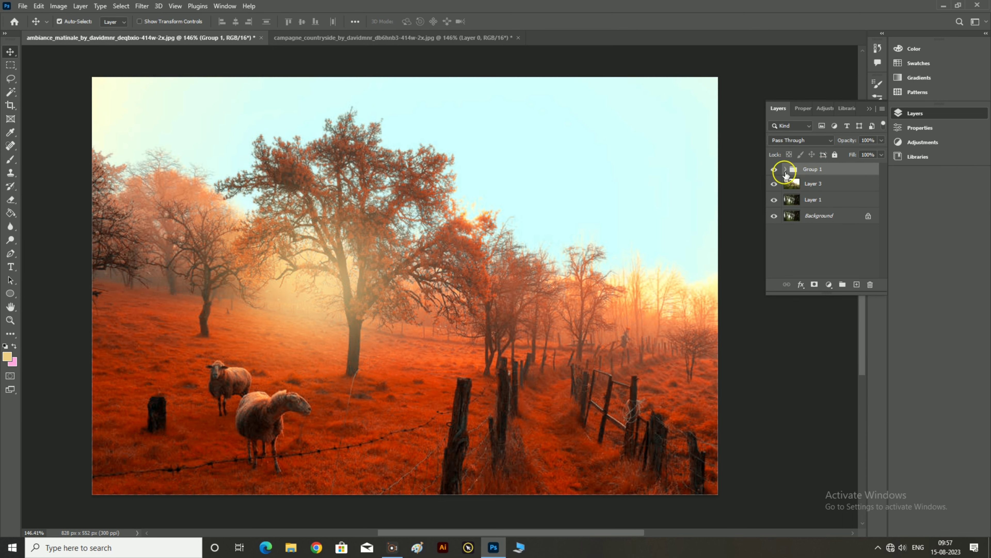
Stretch Layer 2 and Layer 2 copy inside Group 1 together to about 156% width towards the right of the image.
{"action": "left_click", "coordinate": [786, 170]}
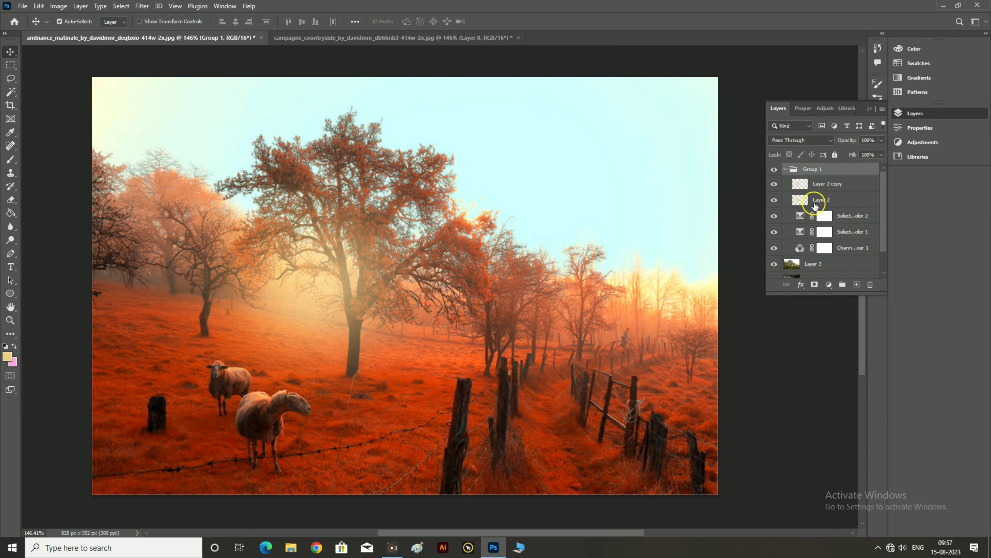
{"action": "left_click", "coordinate": [828, 200]}
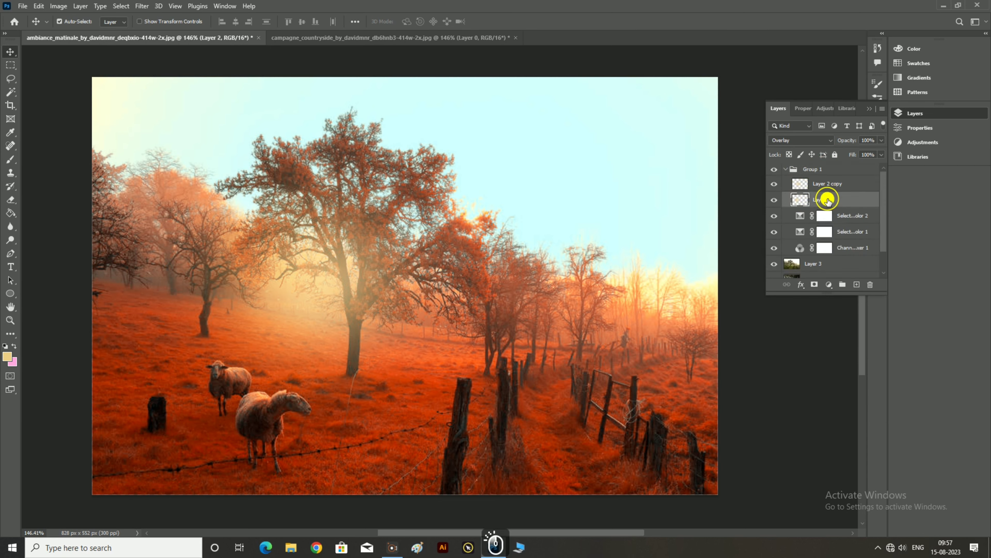
{"action": "left_click", "coordinate": [829, 182], "text": "shift"}
{"action": "key", "text": "ctrl+t"}
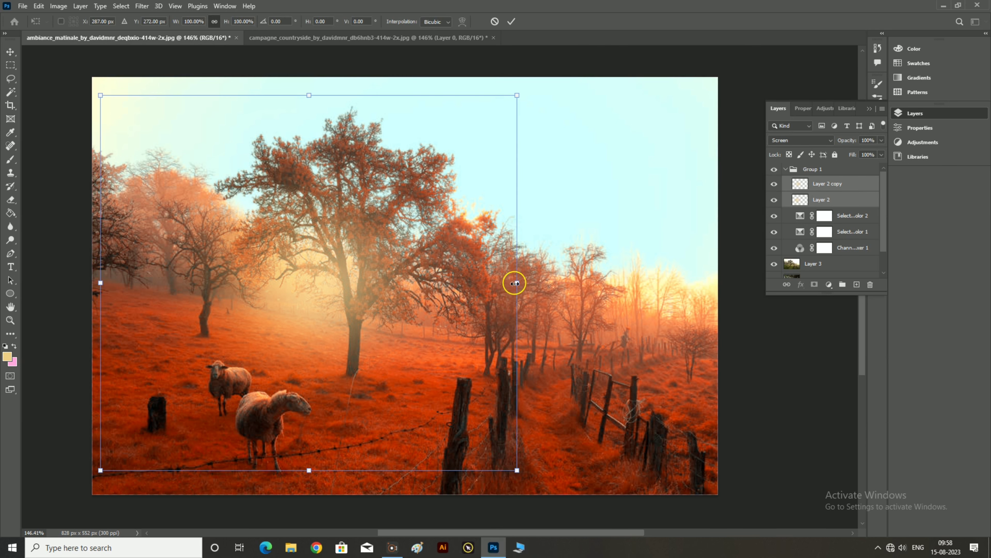
{"action": "left_click_drag", "start_coordinate": [517, 283], "coordinate": [752, 291]}
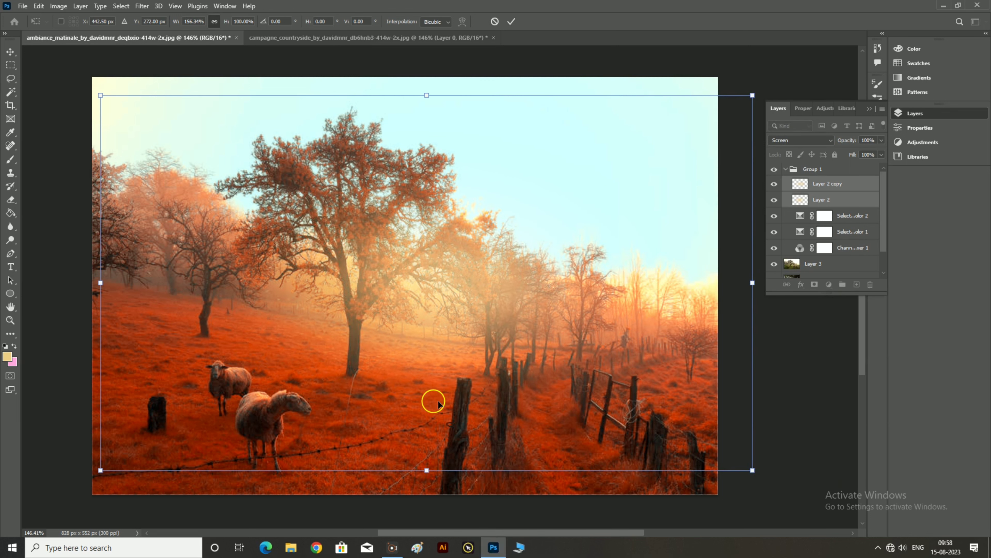
{"action": "left_click", "coordinate": [511, 22]}
Compare the image with and without the Selective Color 2 layer and lower that layer's opacity to 41%.
{"action": "left_click", "coordinate": [842, 199]}
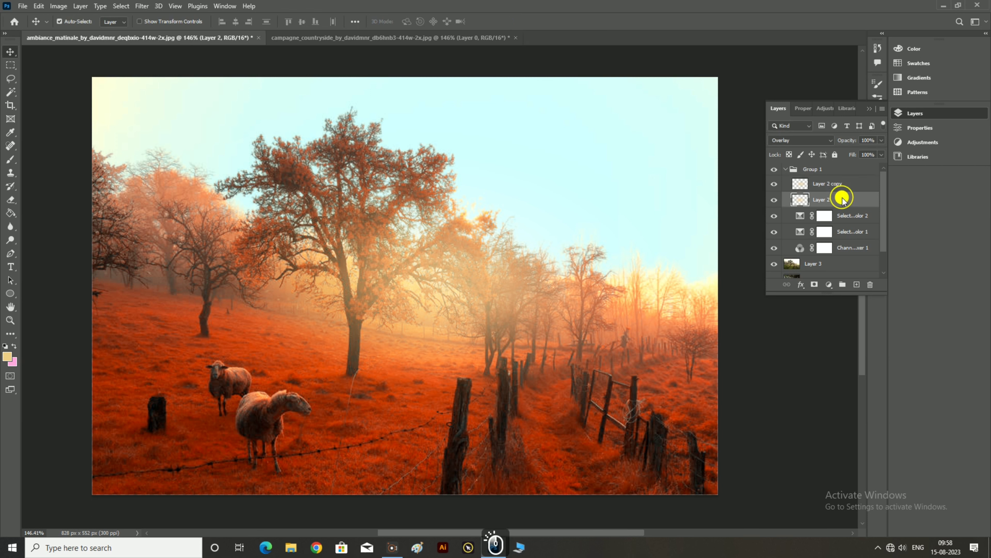
{"action": "left_click", "coordinate": [843, 215]}
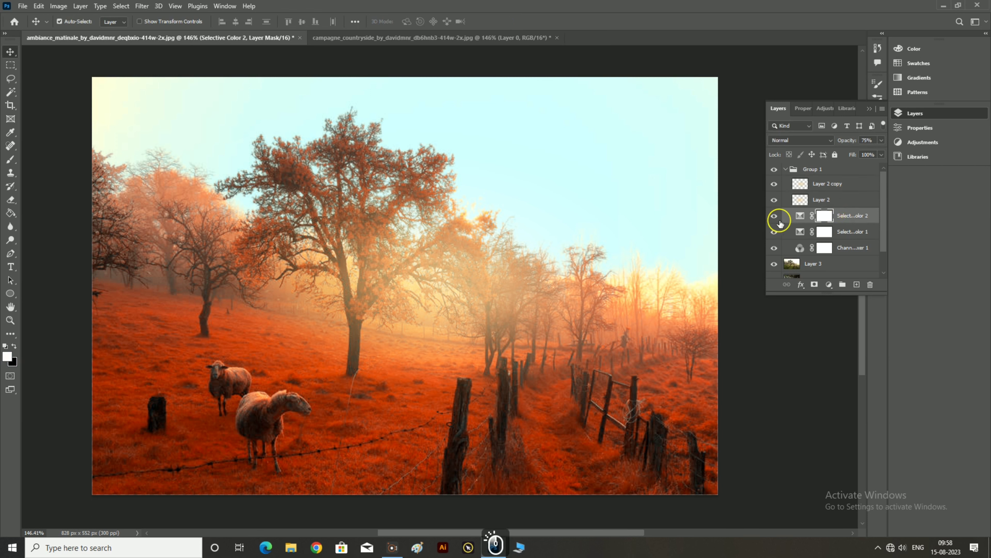
{"action": "mouse_move", "coordinate": [854, 147]}
{"action": "left_mouse_down"}
{"action": "mouse_move", "coordinate": [841, 140]}
{"action": "mouse_move", "coordinate": [849, 140]}
{"action": "left_mouse_up"}
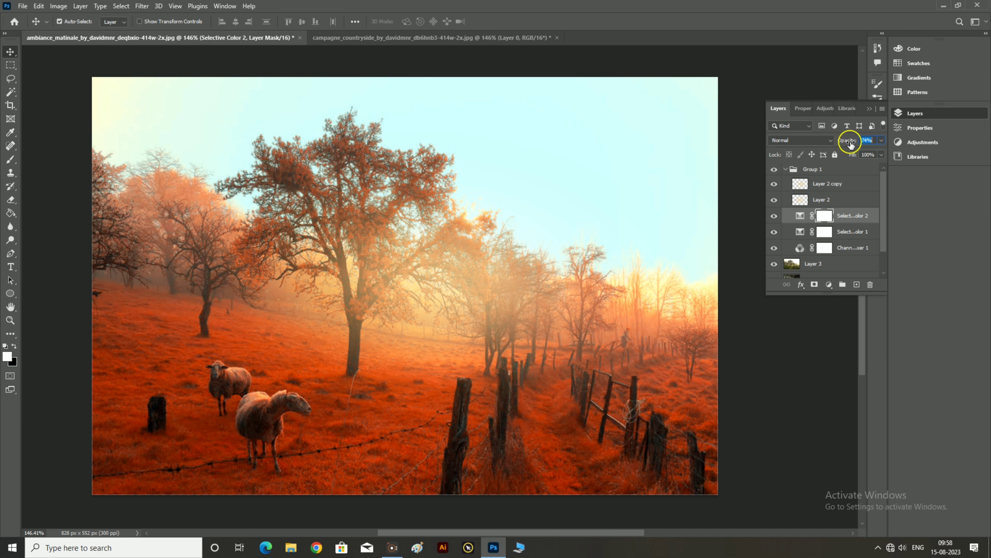
{"action": "left_click", "coordinate": [774, 216]}
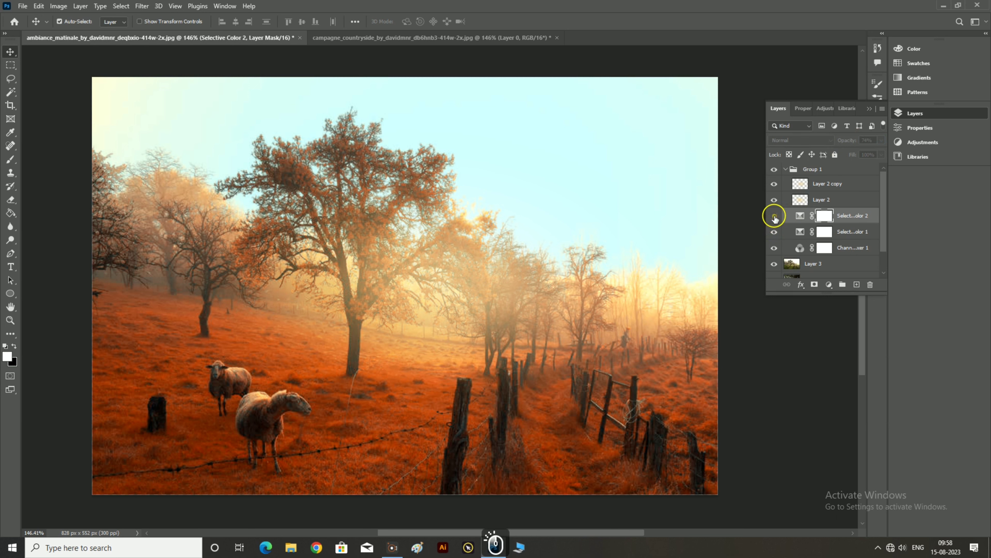
{"action": "left_click", "coordinate": [774, 217]}
{"action": "left_click", "coordinate": [774, 217]}
{"action": "left_click", "coordinate": [774, 217]}
{"action": "left_click_drag", "start_coordinate": [843, 143], "coordinate": [847, 142]}
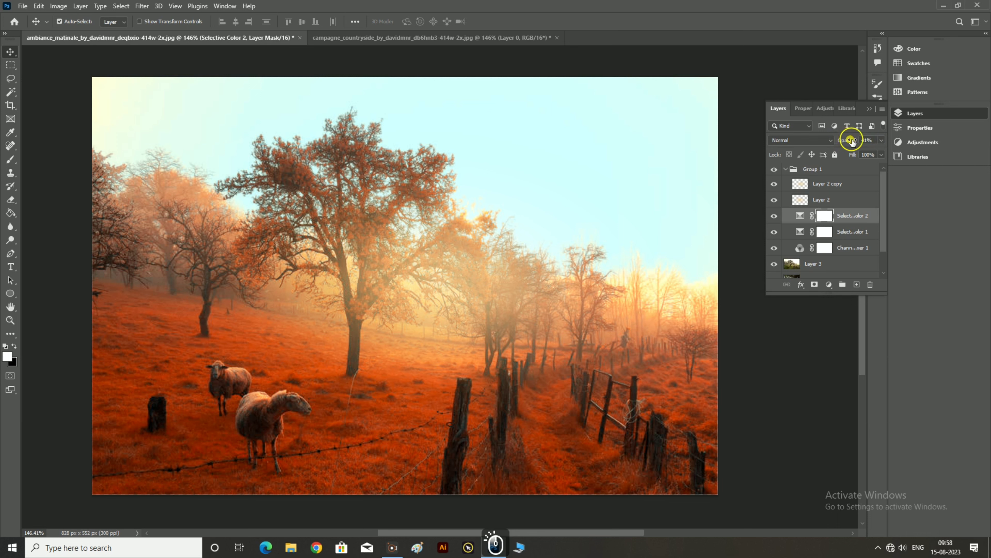
Compare the image with and without the Selective Color 1 layer and lower that layer's opacity to 26%.
{"action": "left_click", "coordinate": [848, 230]}
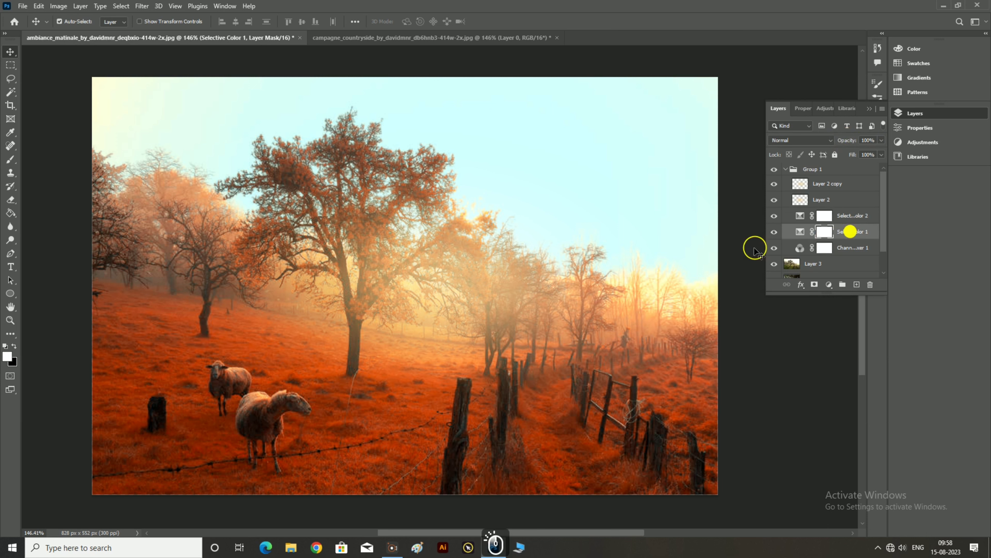
{"action": "left_click", "coordinate": [772, 232]}
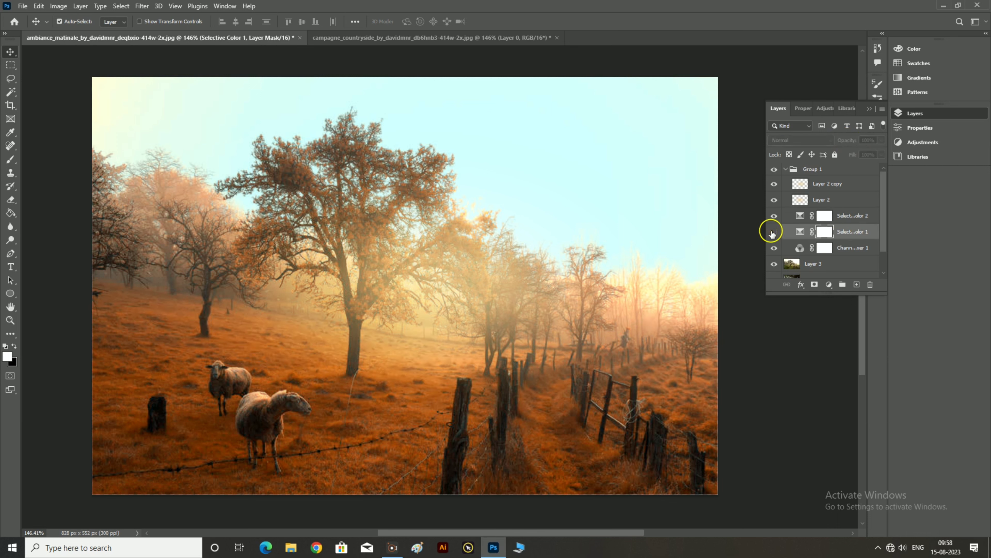
{"action": "left_click", "coordinate": [772, 233]}
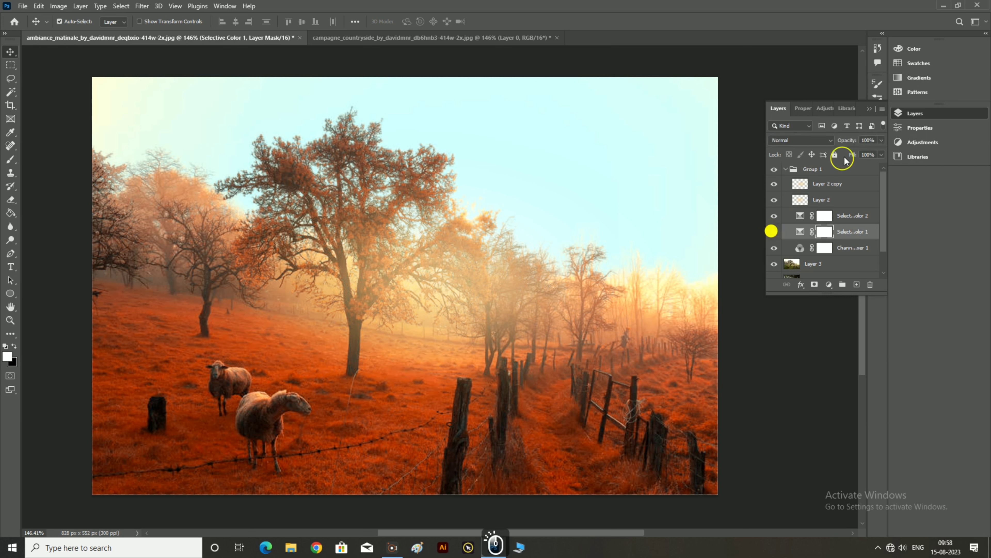
{"action": "mouse_move", "coordinate": [850, 139]}
{"action": "left_mouse_down"}
{"action": "mouse_move", "coordinate": [833, 141]}
{"action": "mouse_move", "coordinate": [849, 143]}
{"action": "left_mouse_up"}
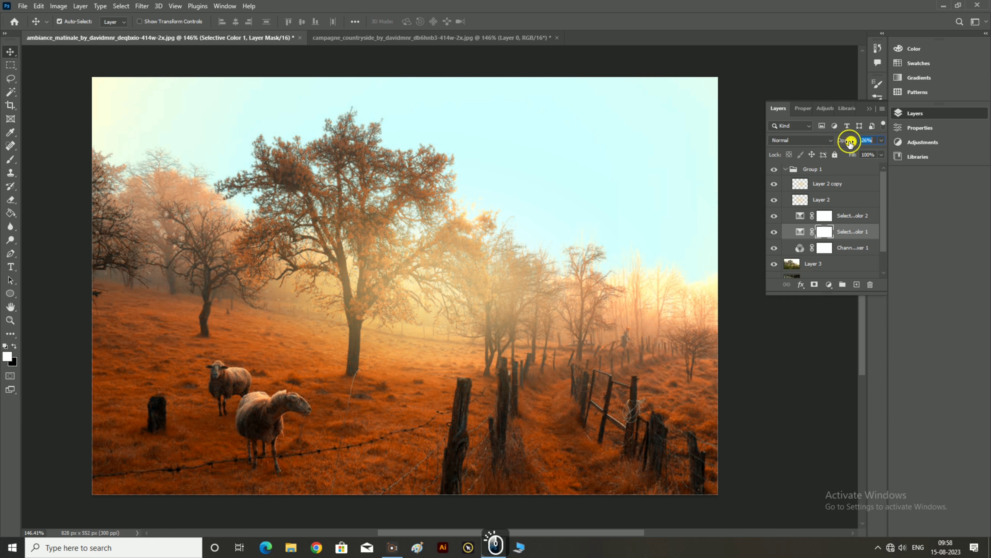
Compare the image with and without the Channel Mixer 1 layer and lower that layer's opacity to about 72%.
{"action": "left_click", "coordinate": [774, 248]}
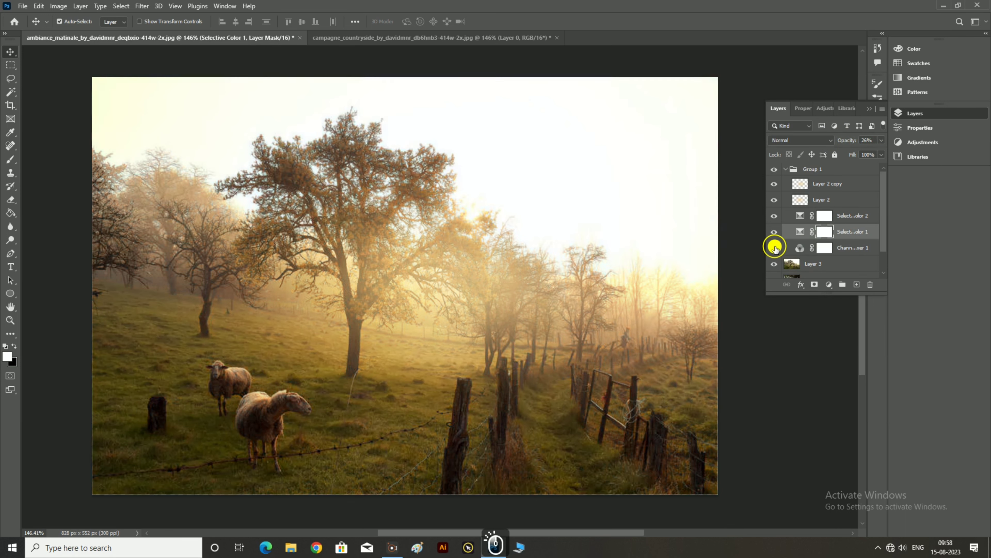
{"action": "left_click", "coordinate": [774, 248]}
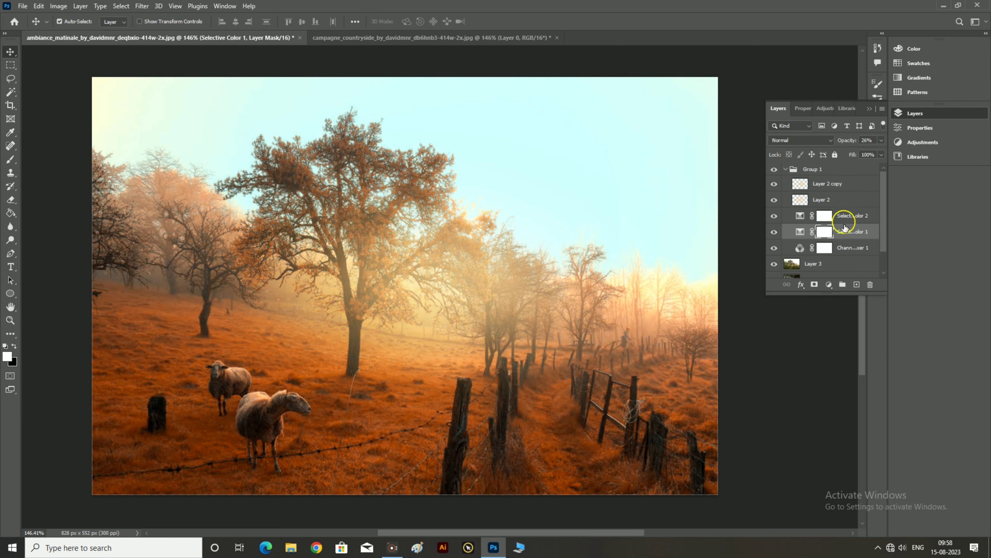
{"action": "left_click", "coordinate": [843, 246]}
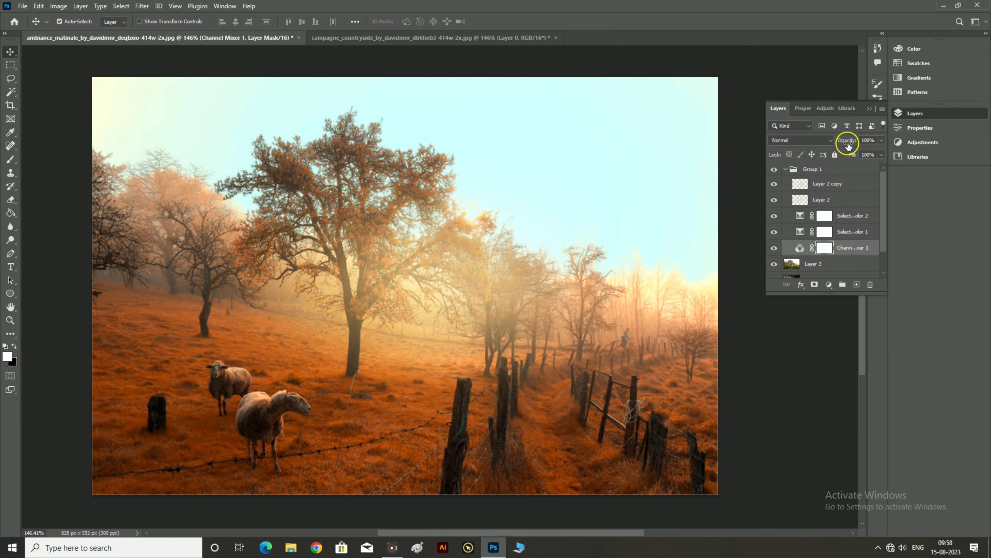
{"action": "left_click_drag", "start_coordinate": [848, 145], "coordinate": [848, 145]}
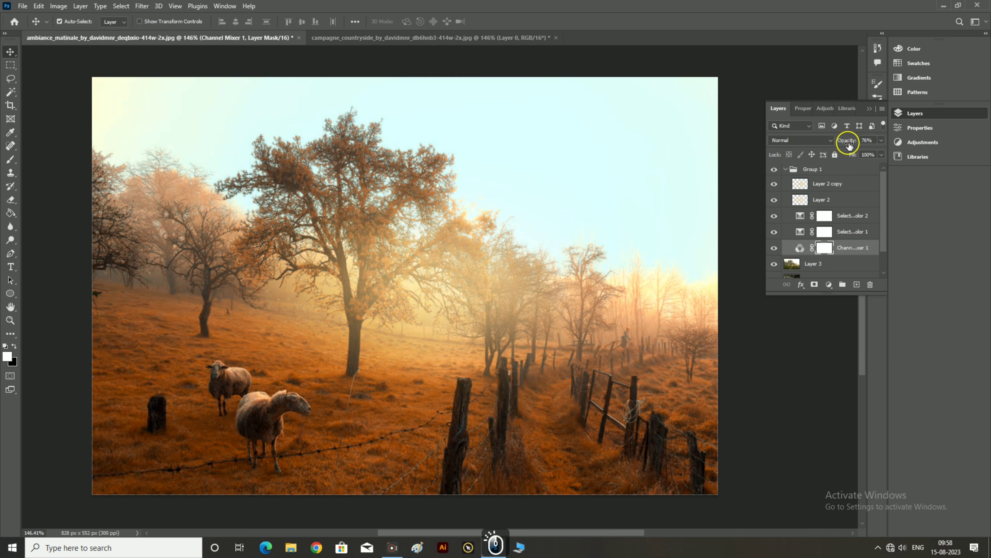
{"action": "scroll", "coordinate": [846, 243], "scroll_direction": "down", "scroll_amount": 2}
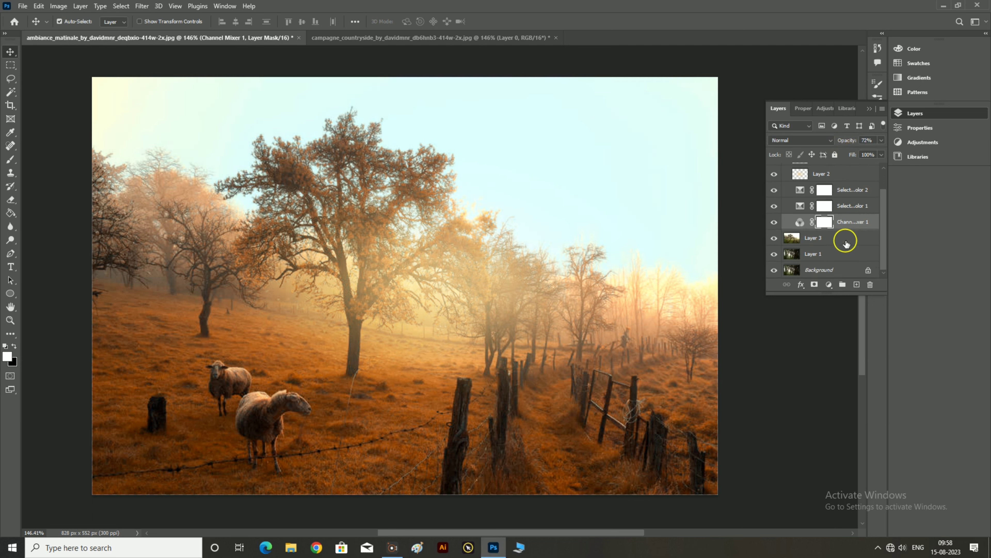
{"action": "scroll", "coordinate": [845, 232], "scroll_direction": "up", "scroll_amount": 2}
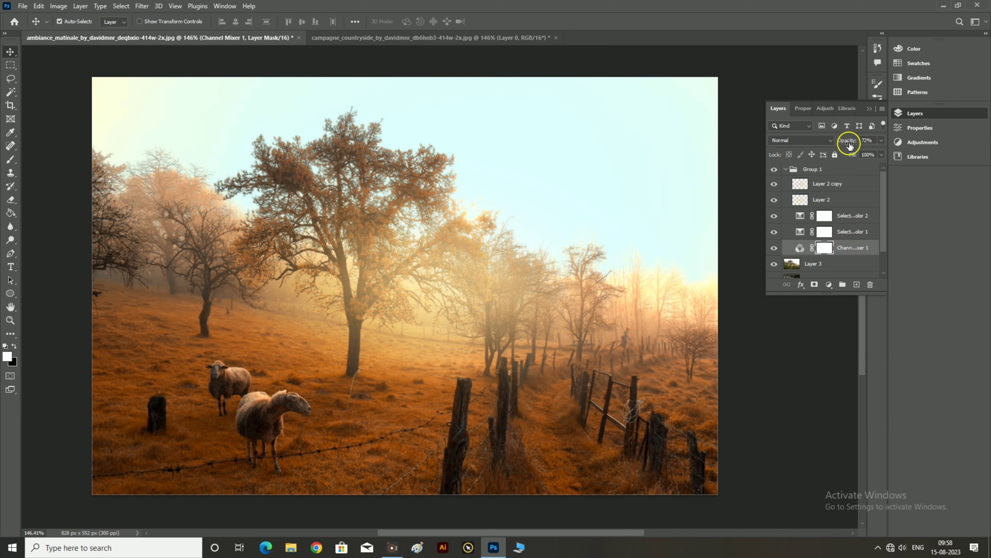
{"action": "left_click_drag", "start_coordinate": [850, 145], "coordinate": [848, 144]}
{"action": "left_click", "coordinate": [851, 141]}
{"action": "left_click_drag", "start_coordinate": [851, 141], "coordinate": [851, 141]}
Add a Levels adjustment layer at the top of Group 1.
{"action": "left_click", "coordinate": [825, 167]}
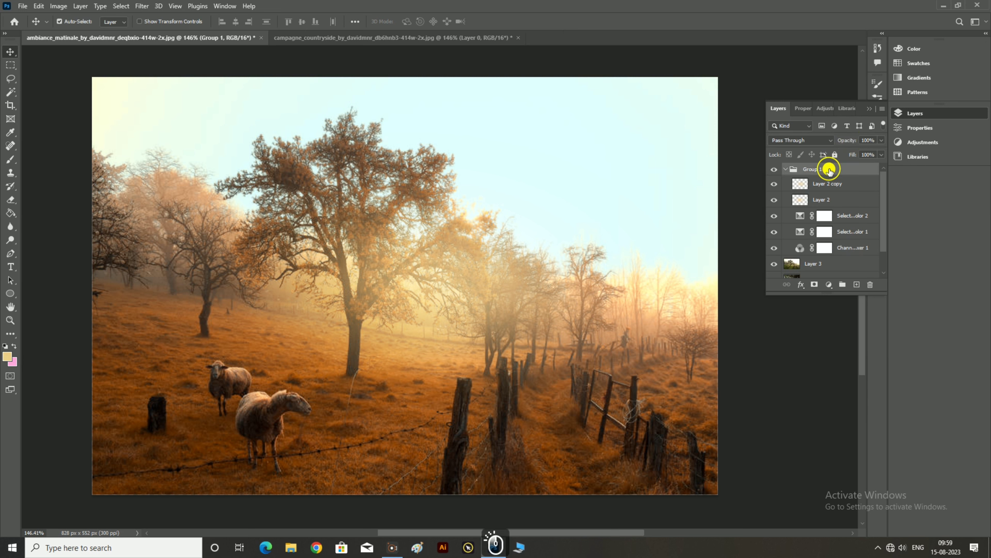
{"action": "left_click", "coordinate": [834, 289]}
{"action": "left_click", "coordinate": [840, 337]}
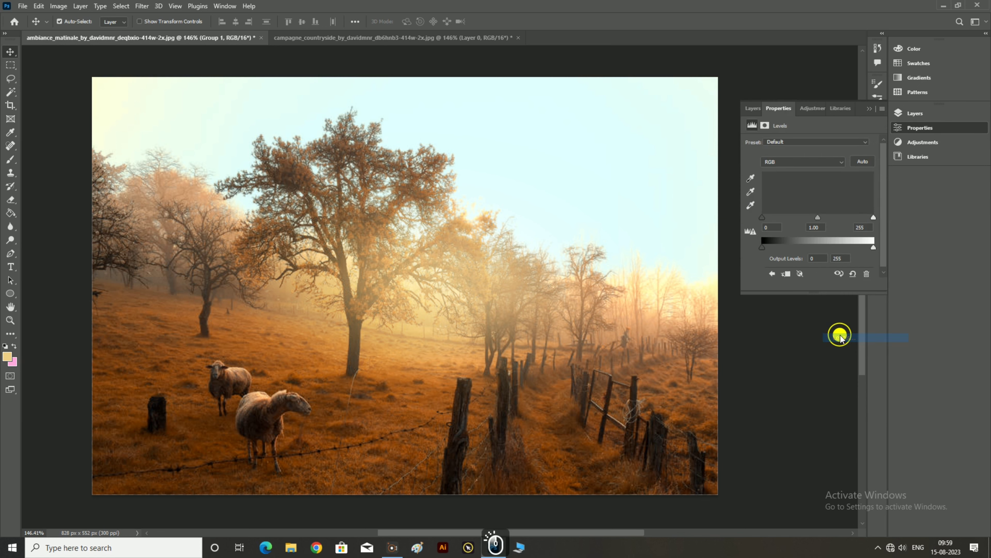
Set the Blue channel's output levels to 25 and 234 in the Levels adjustment, keeping its input levels at 0 and 255.
{"action": "left_click", "coordinate": [798, 166]}
{"action": "left_click", "coordinate": [778, 191]}
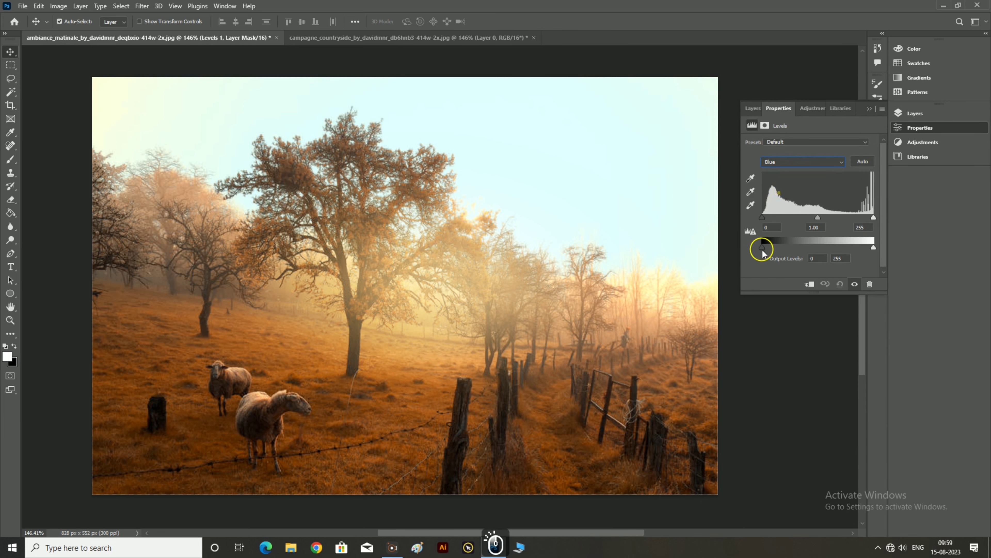
{"action": "mouse_move", "coordinate": [762, 251]}
{"action": "left_mouse_down"}
{"action": "mouse_move", "coordinate": [782, 251]}
{"action": "mouse_move", "coordinate": [771, 251]}
{"action": "left_mouse_up"}
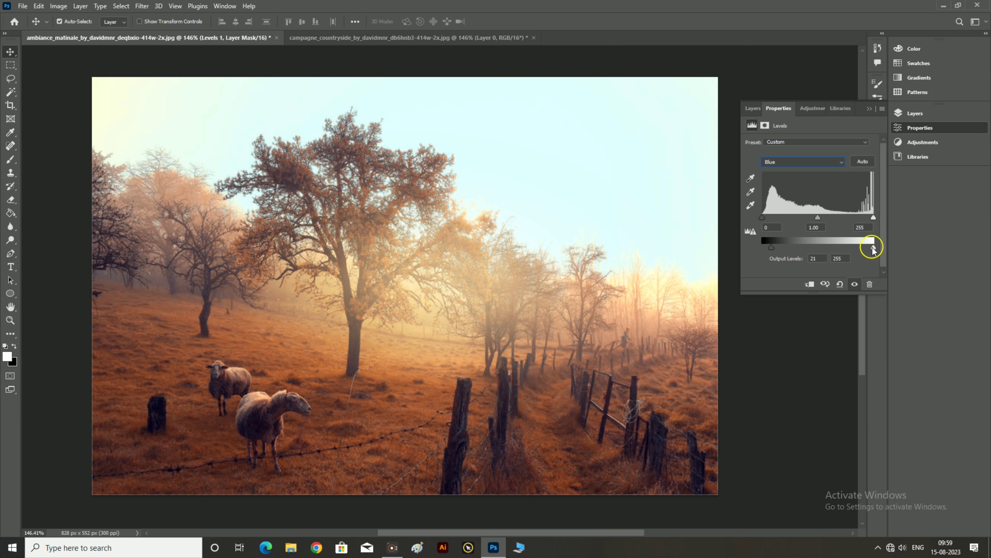
{"action": "left_click_drag", "start_coordinate": [873, 249], "coordinate": [861, 250]}
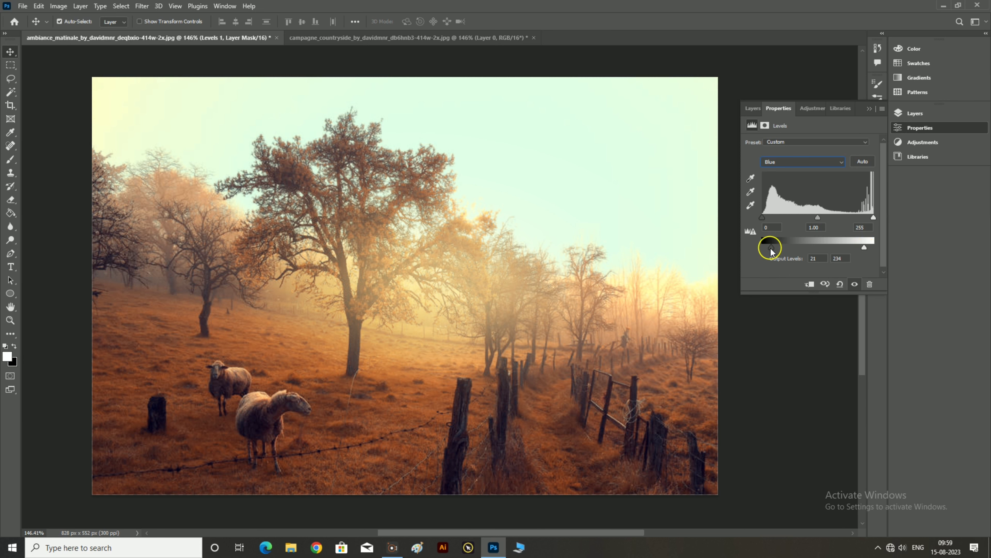
{"action": "left_click_drag", "start_coordinate": [771, 252], "coordinate": [774, 252]}
{"action": "mouse_move", "coordinate": [762, 217]}
{"action": "left_mouse_down"}
{"action": "mouse_move", "coordinate": [776, 221]}
{"action": "mouse_move", "coordinate": [752, 215]}
{"action": "left_mouse_up"}
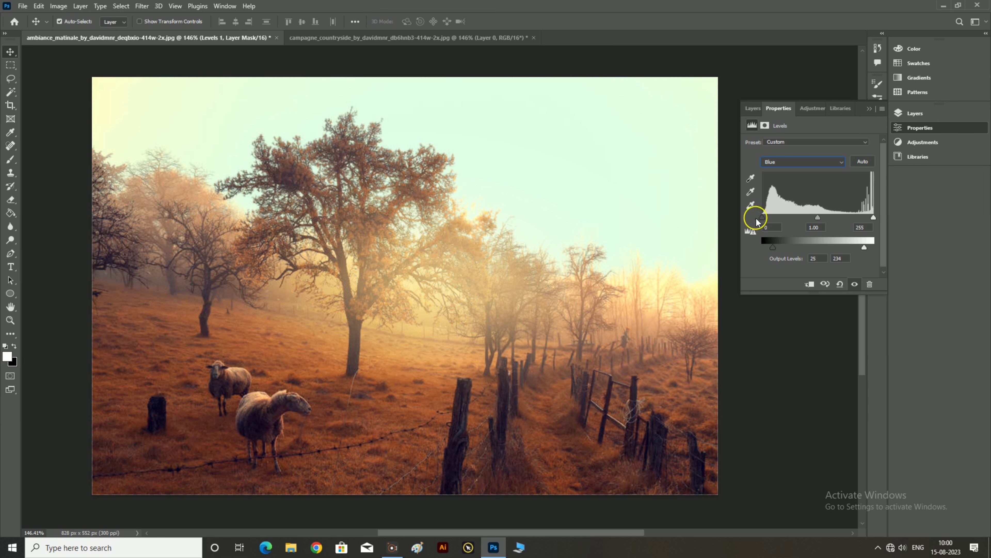
{"action": "left_click", "coordinate": [873, 216]}
{"action": "left_click_drag", "start_coordinate": [873, 215], "coordinate": [877, 217]}
Compare the image with and without the Levels 1 layer.
{"action": "left_click", "coordinate": [913, 113]}
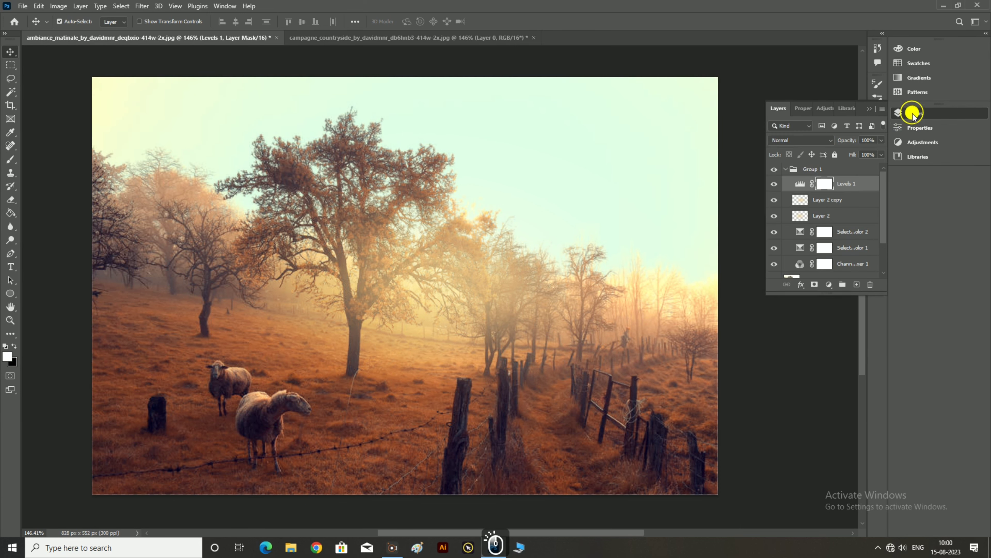
{"action": "left_click", "coordinate": [774, 185]}
{"action": "left_click", "coordinate": [774, 185]}
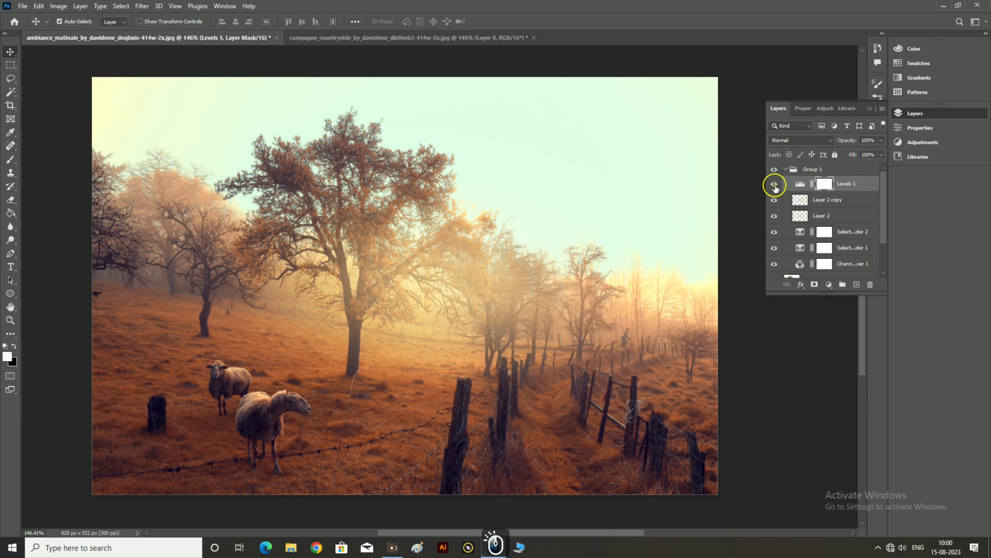
{"action": "left_click", "coordinate": [774, 185]}
{"action": "left_click", "coordinate": [774, 185]}
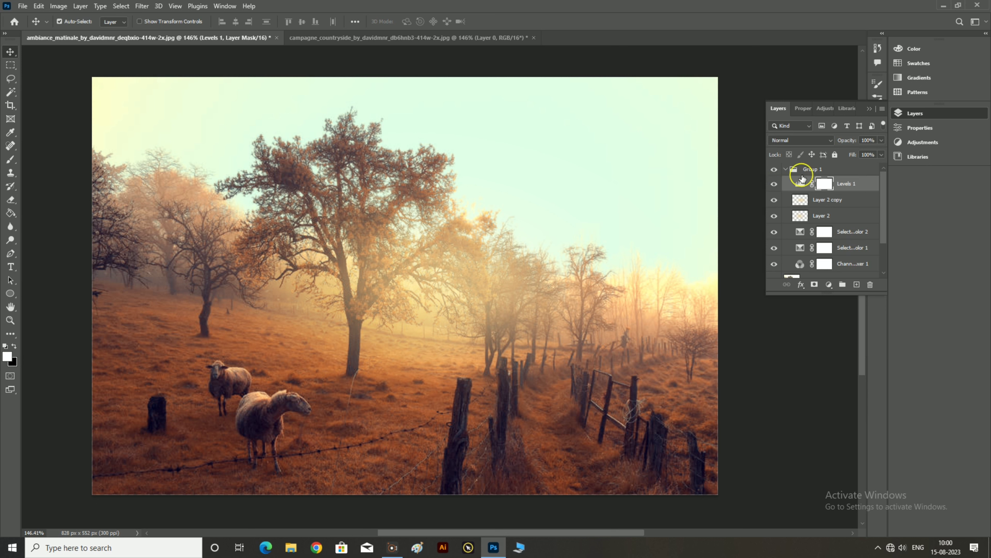
Compare the finished image with the Background layer shown alone, restore all layers and collapse the layer list to view the result.
{"action": "scroll", "coordinate": [798, 253], "scroll_direction": "down", "scroll_amount": 2}
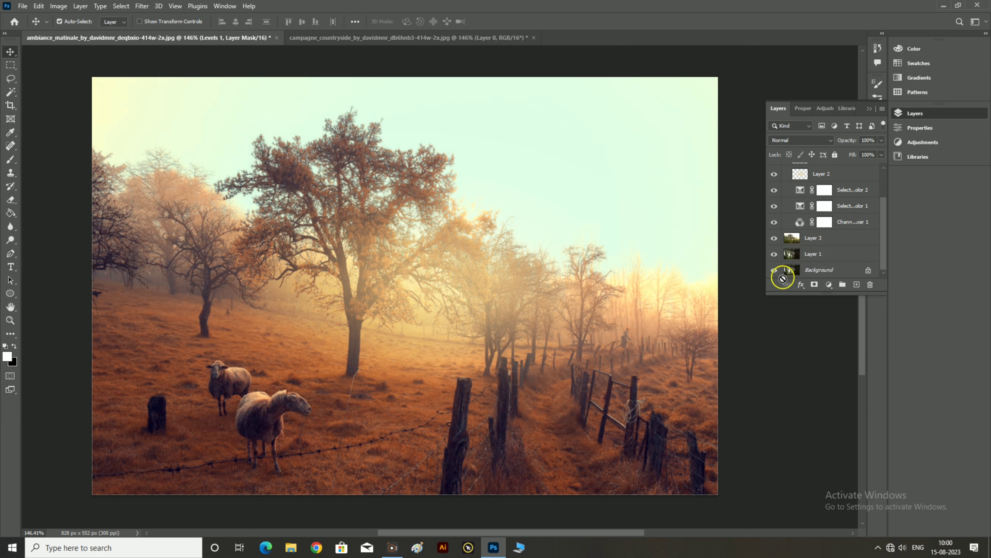
{"action": "key", "text": "alt"}
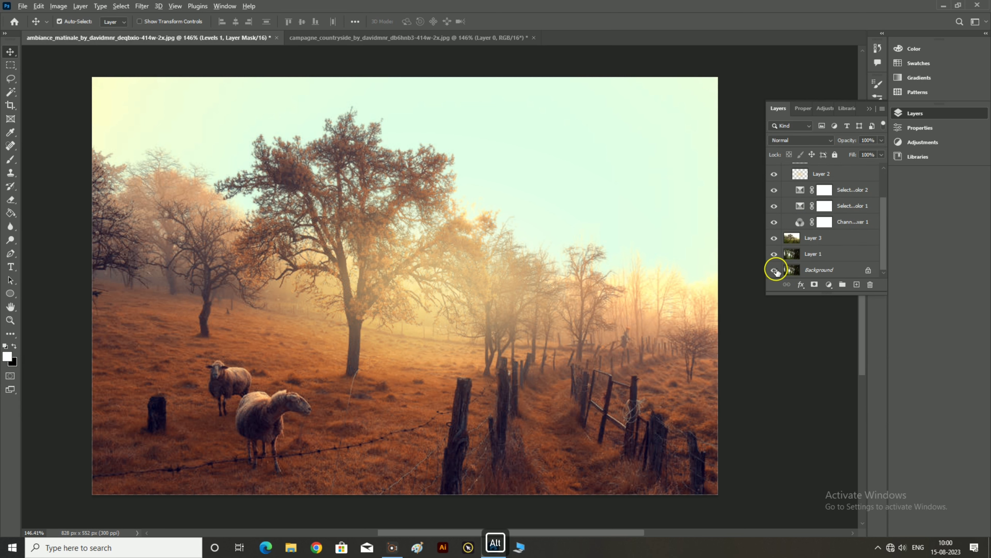
{"action": "left_click", "coordinate": [775, 270], "text": "alt"}
{"action": "left_click", "coordinate": [776, 271], "text": "alt"}
{"action": "left_click", "coordinate": [870, 107]}
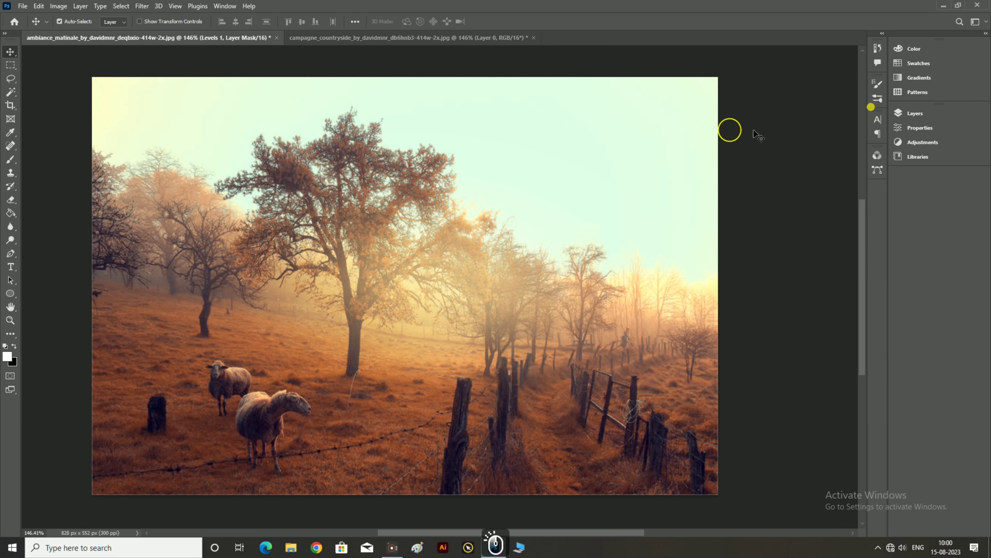